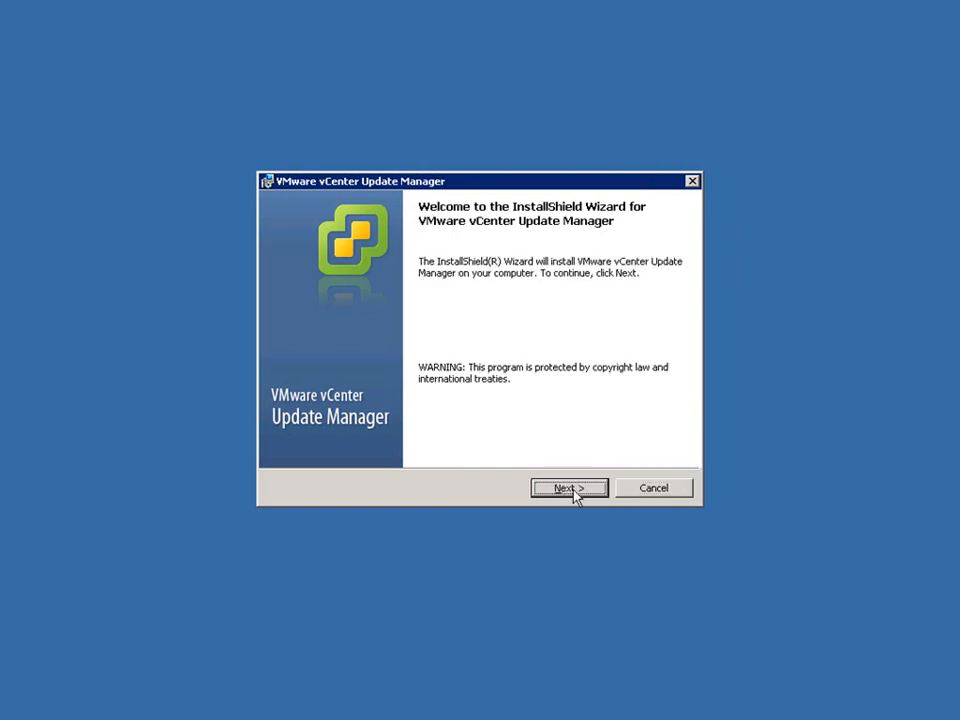
Accept the licence and enter the administrator credentials for vCenter server 192.168.1.19, port 80
{"action": "left_click", "coordinate": [571, 490]}
{"action": "left_click", "coordinate": [274, 424]}
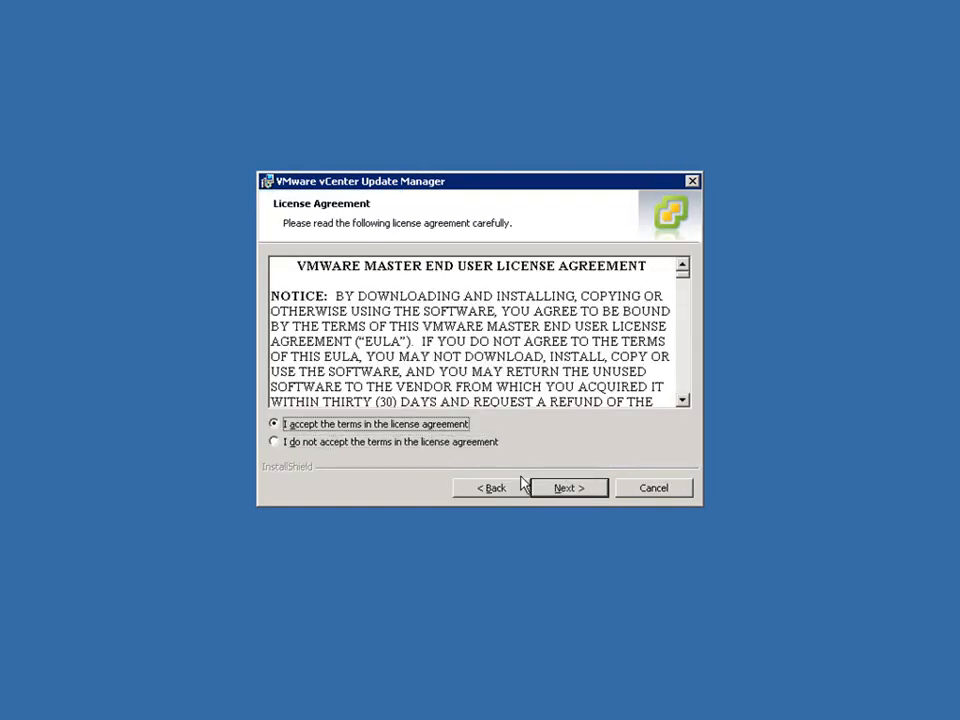
{"action": "left_click", "coordinate": [566, 490]}
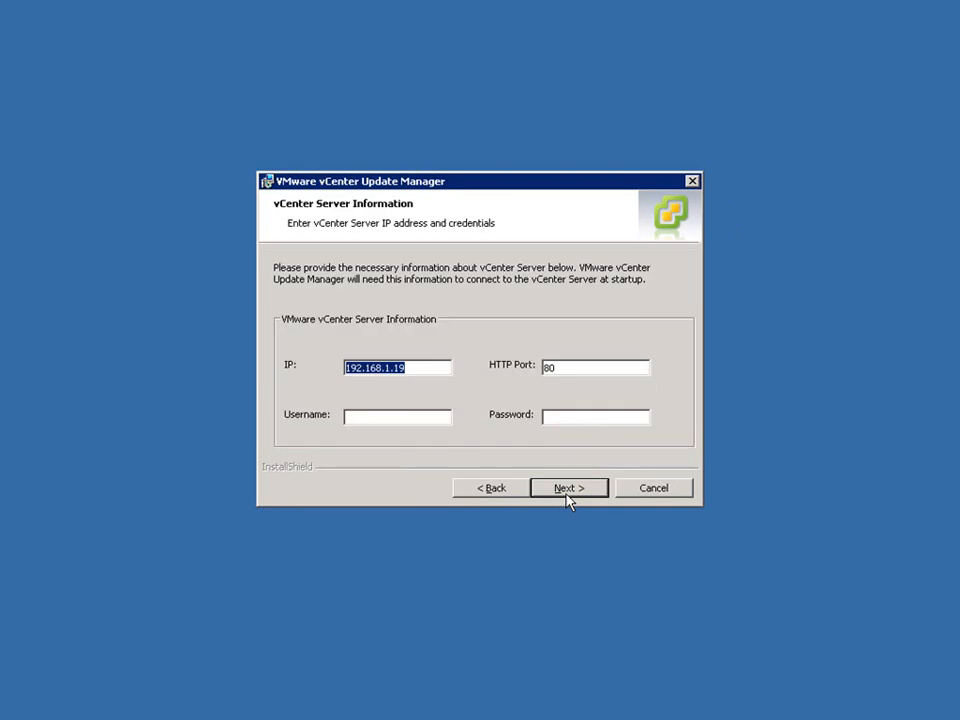
{"action": "left_click", "coordinate": [364, 419]}
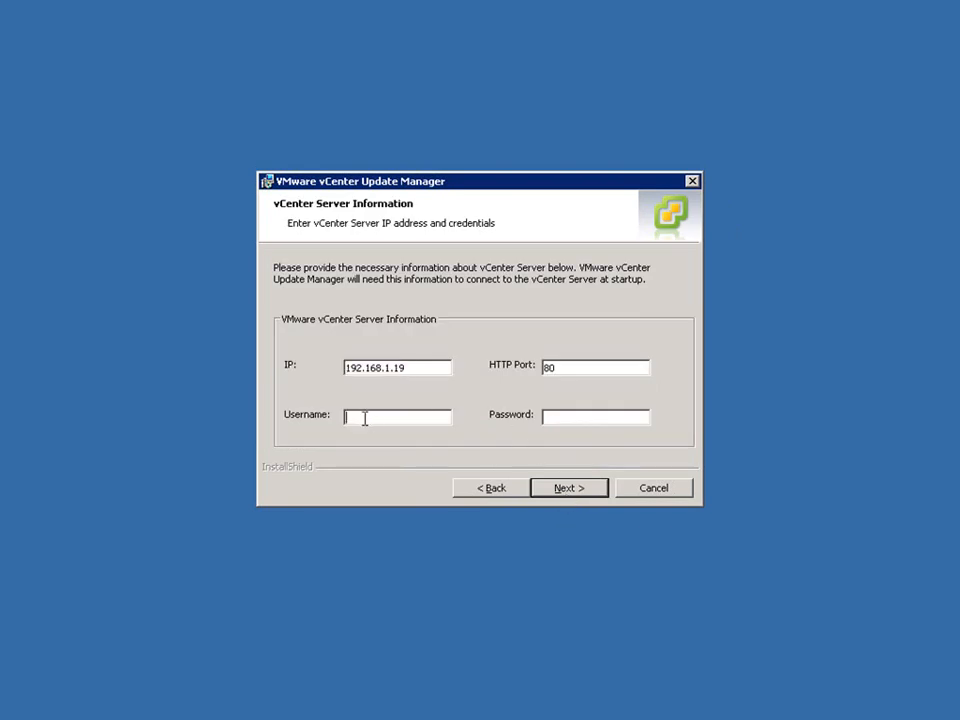
{"action": "type", "text": "administrator"}
{"action": "left_click", "coordinate": [565, 488]}
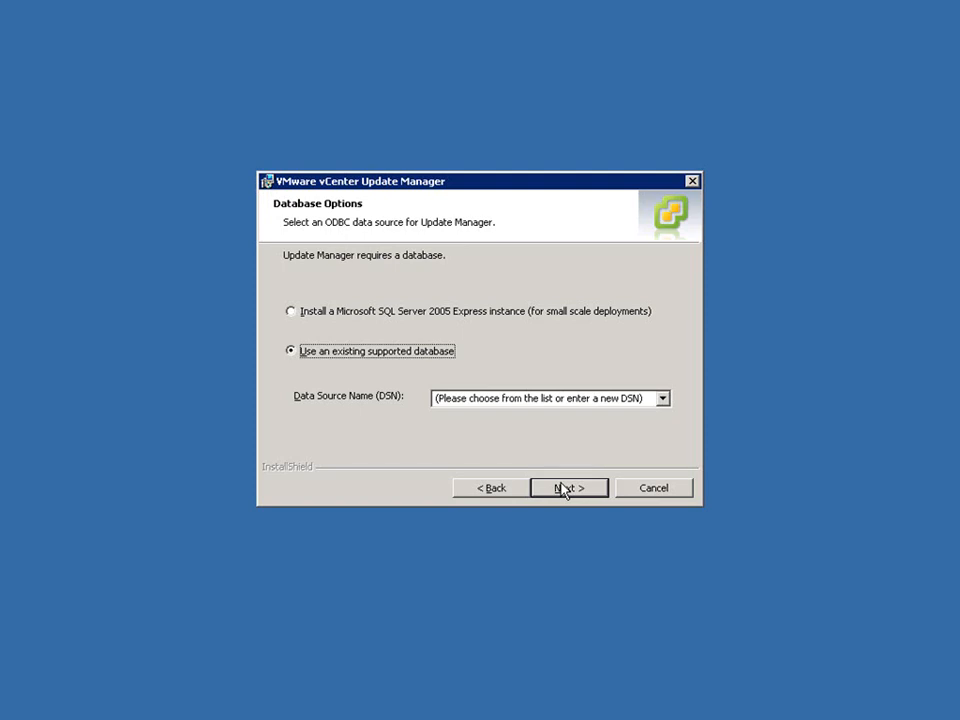
Use a bundled Microsoft SQL Server 2005 Express instance as the Update Manager database
{"action": "left_click", "coordinate": [349, 321]}
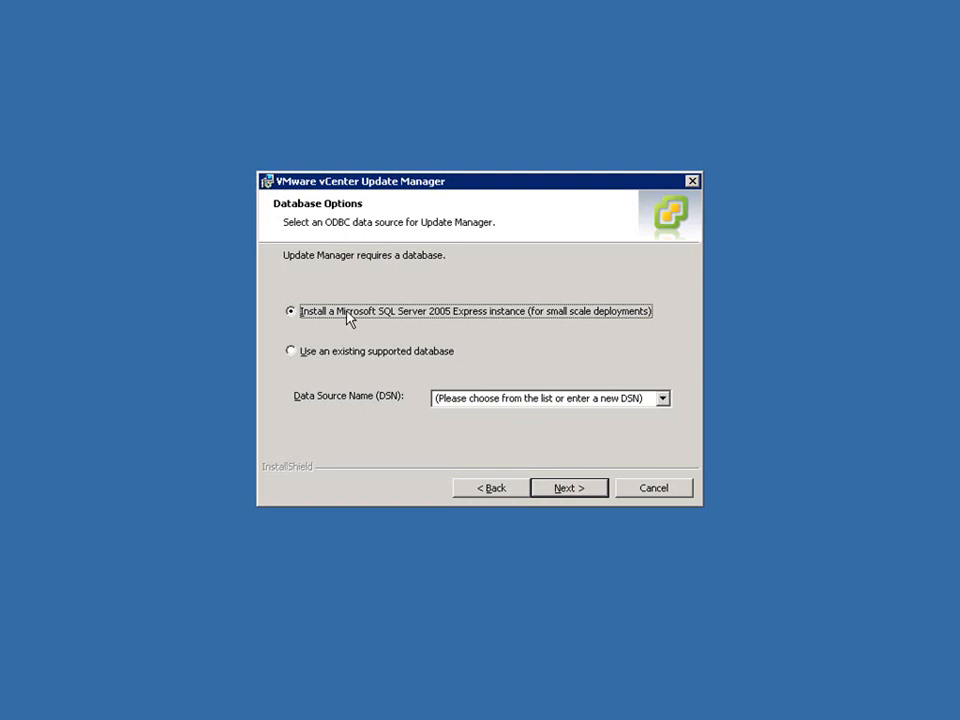
{"action": "left_click", "coordinate": [566, 489]}
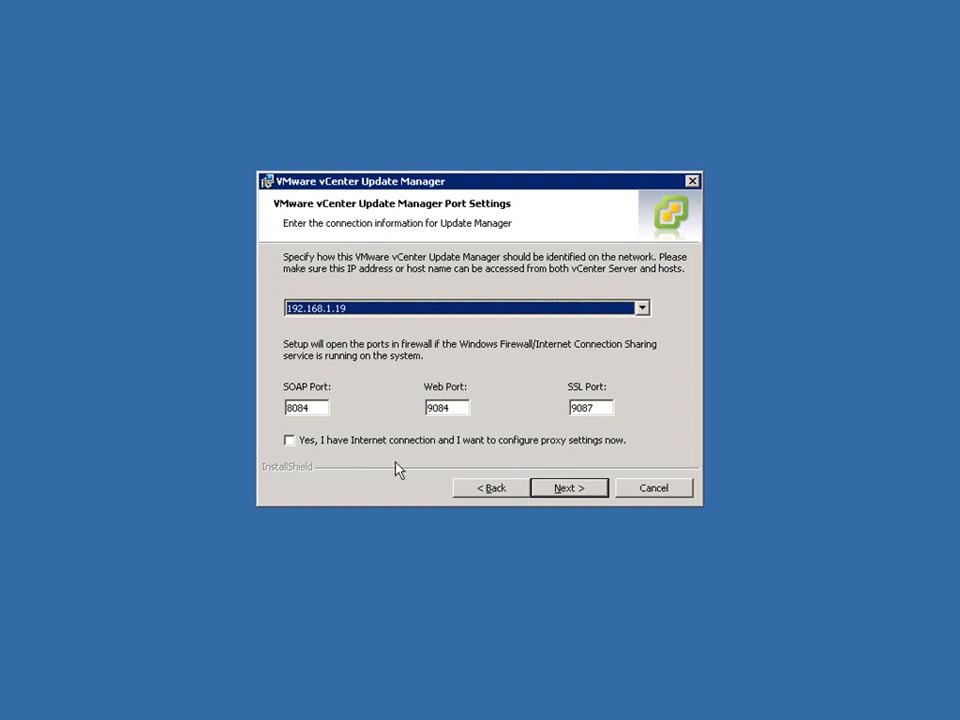
Install Update Manager with default ports (SOAP 8084, Web 9084, SSL 9087) and default folders
{"action": "left_click", "coordinate": [576, 492]}
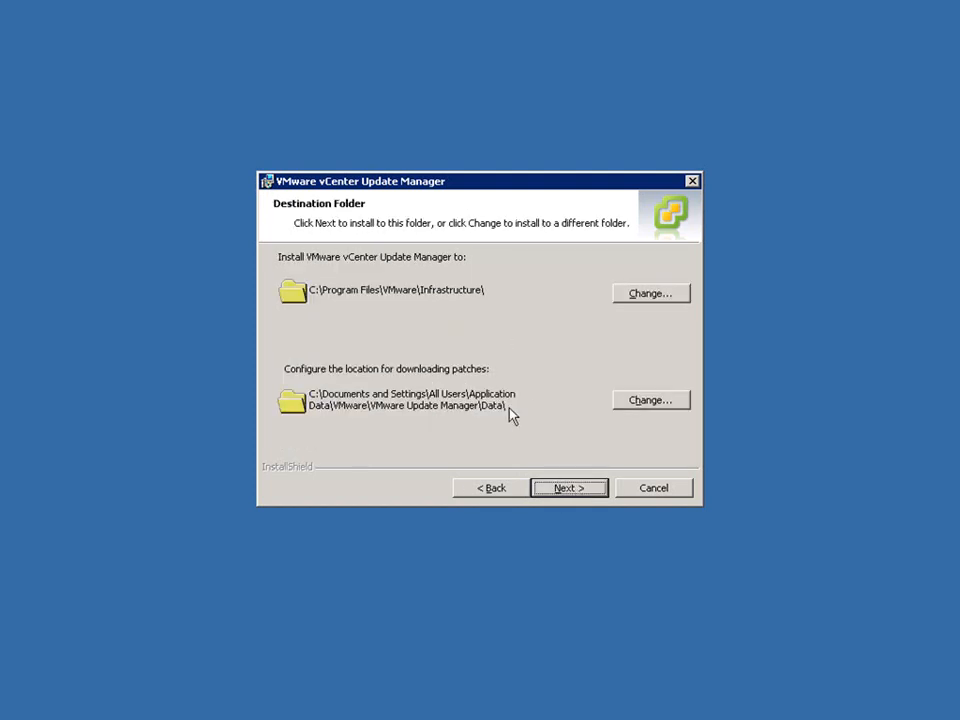
{"action": "left_click", "coordinate": [567, 487]}
{"action": "left_click", "coordinate": [572, 489]}
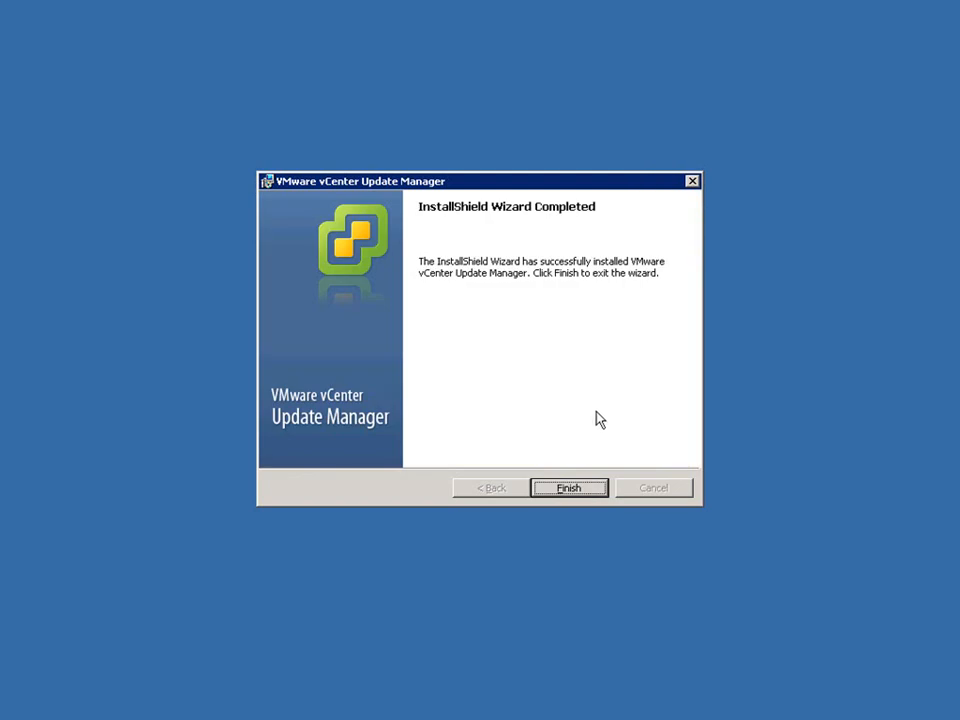
{"action": "left_click", "coordinate": [566, 487]}
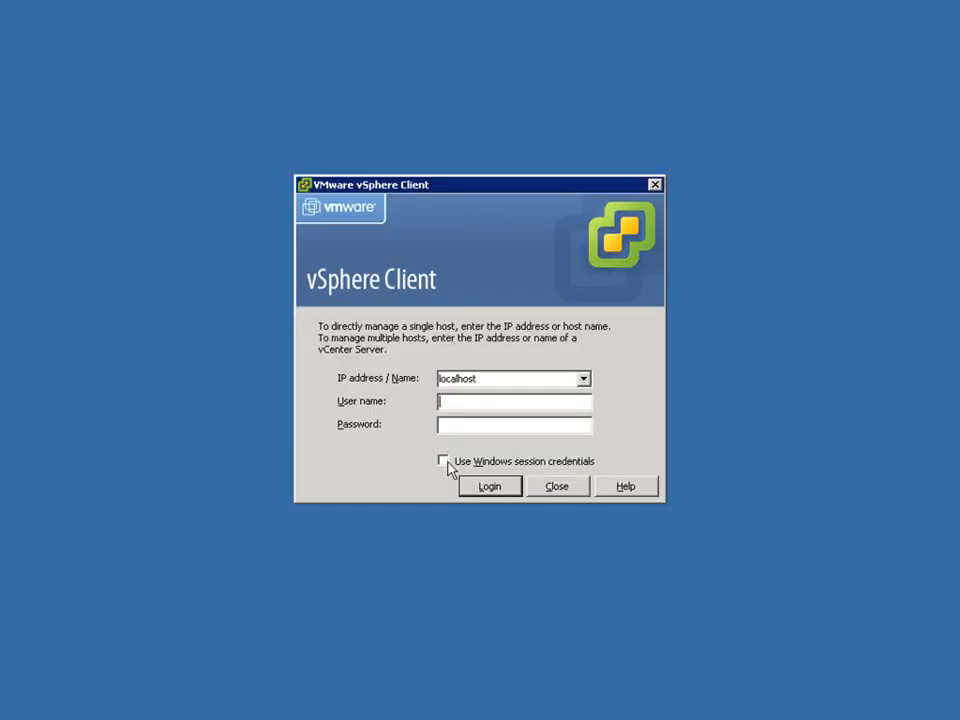
Log in to VMVC01.ek.com with the current Windows session credentials
{"action": "left_click", "coordinate": [445, 463]}
{"action": "left_click", "coordinate": [485, 487]}
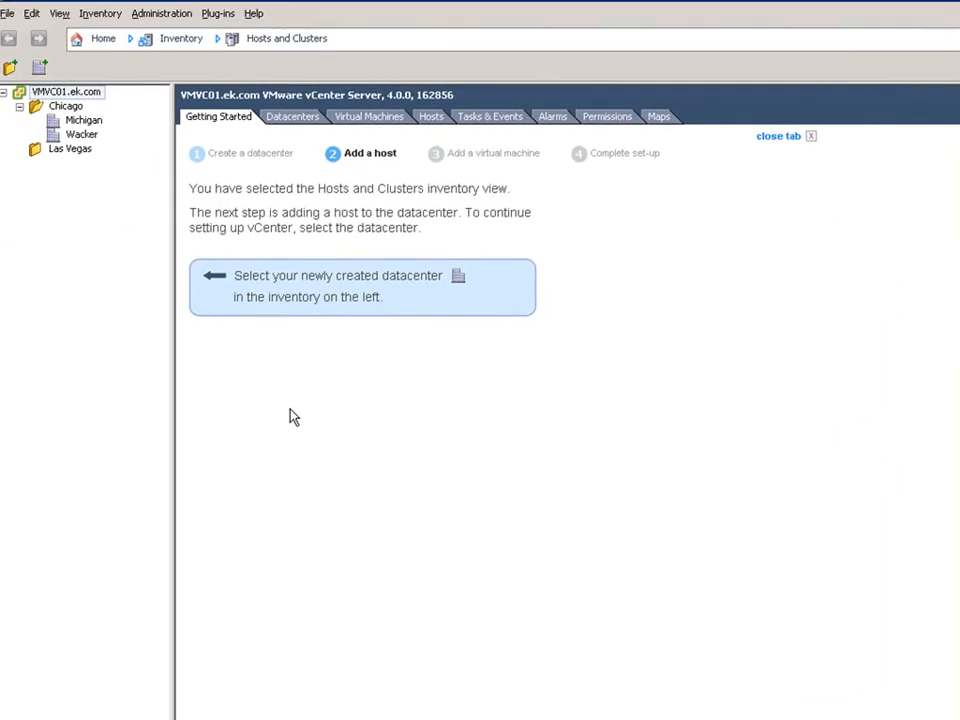
Download and launch the Update Manager plug-in installer from Manage Plug-ins in English (United States)
{"action": "left_click", "coordinate": [217, 13]}
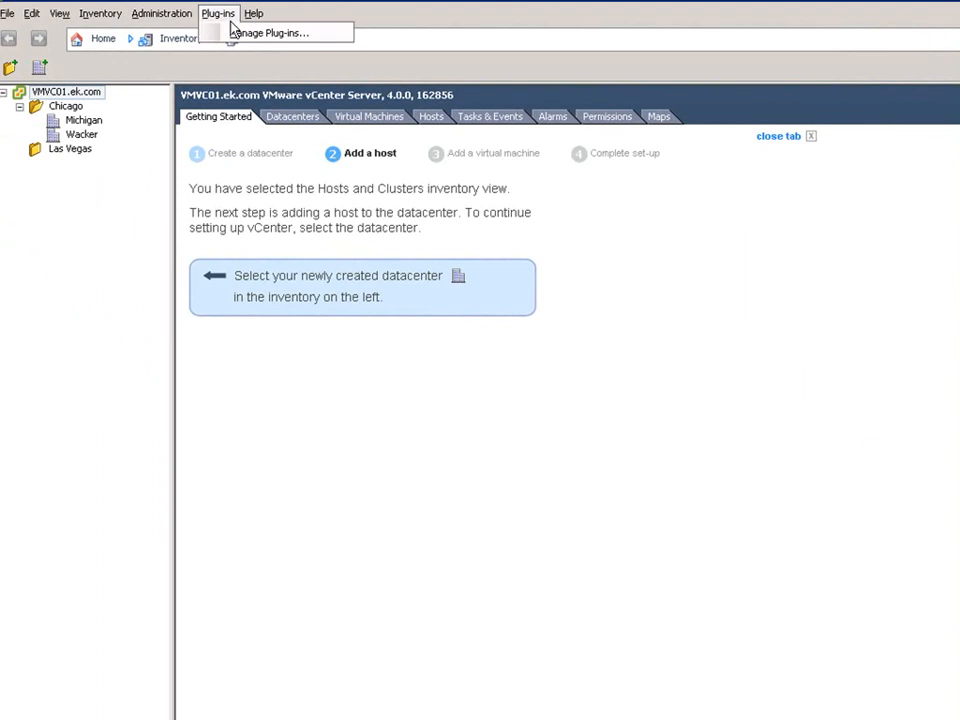
{"action": "left_click", "coordinate": [194, 27]}
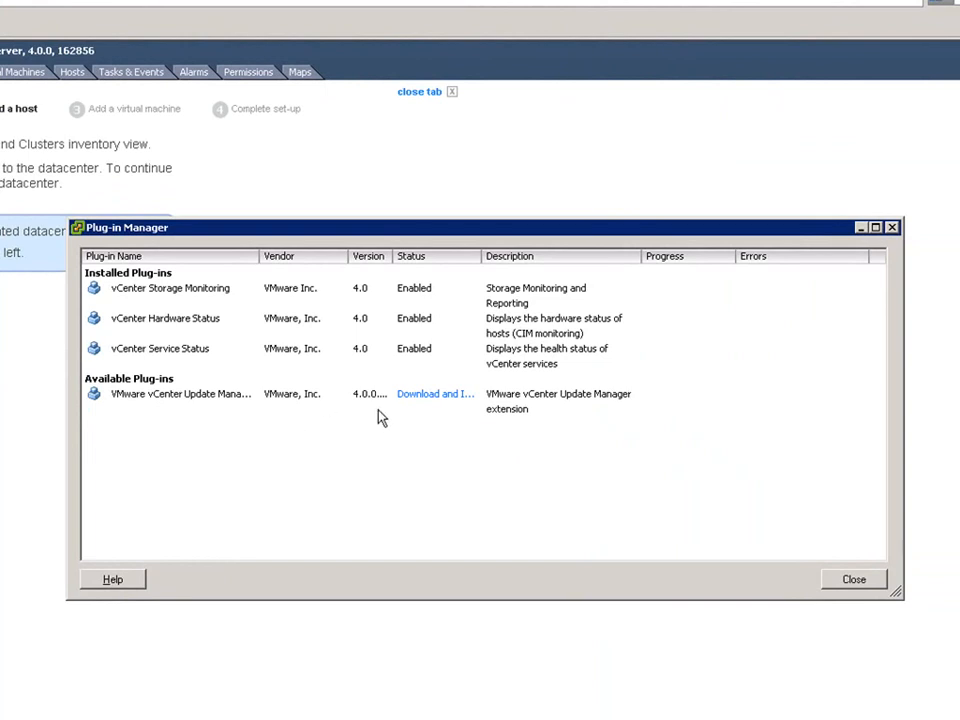
{"action": "left_click", "coordinate": [449, 398]}
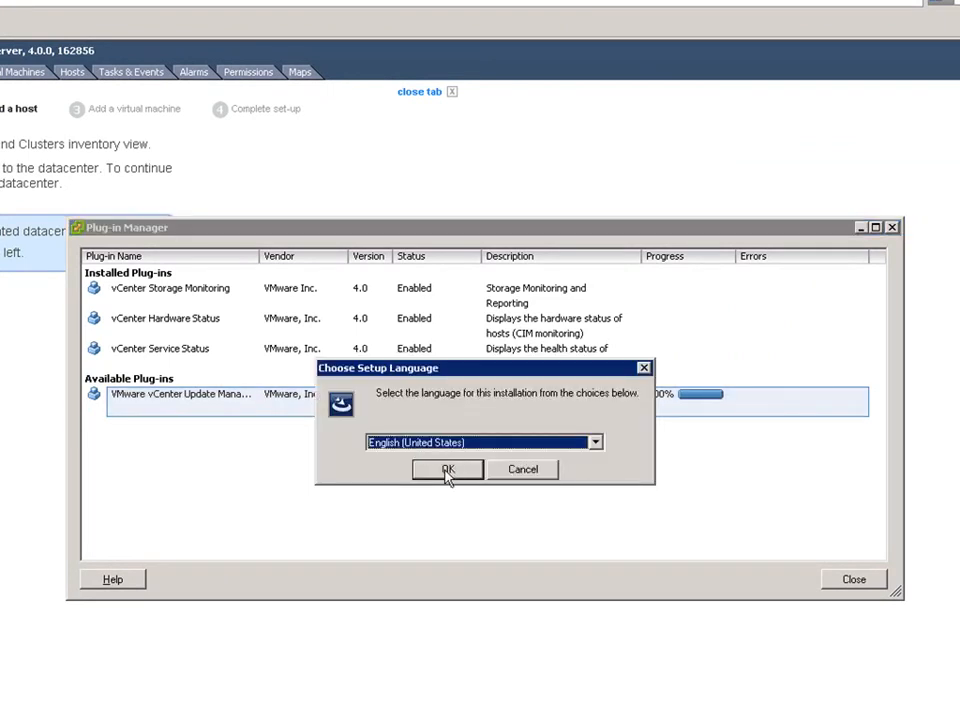
{"action": "left_click", "coordinate": [448, 474]}
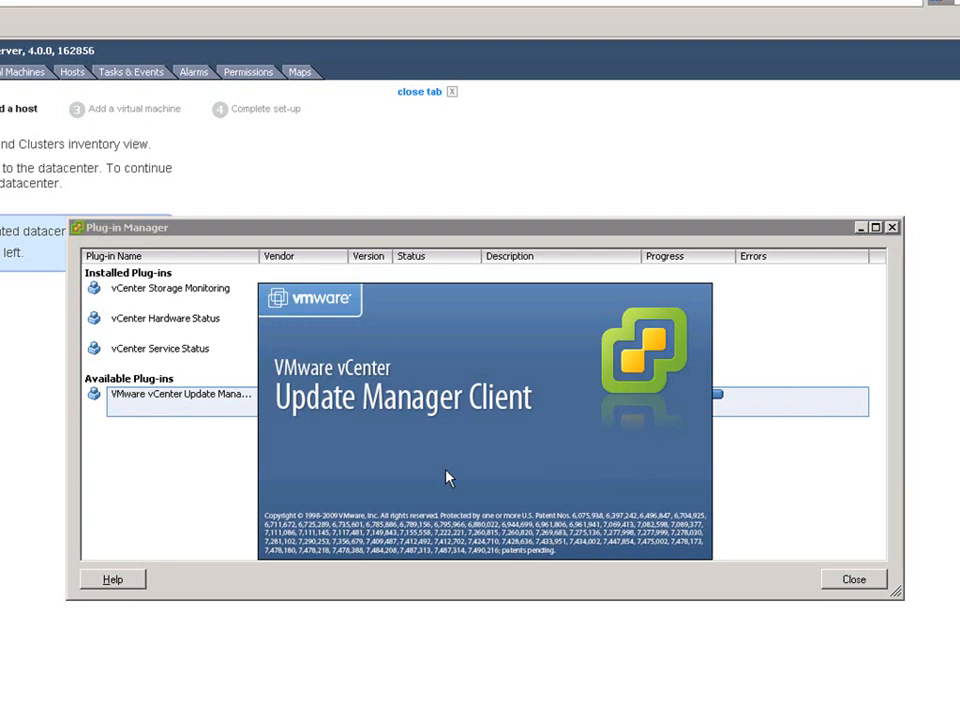
Install the Update Manager Client with its licence accepted, and choose to install the server's certificate
{"action": "left_click", "coordinate": [568, 558]}
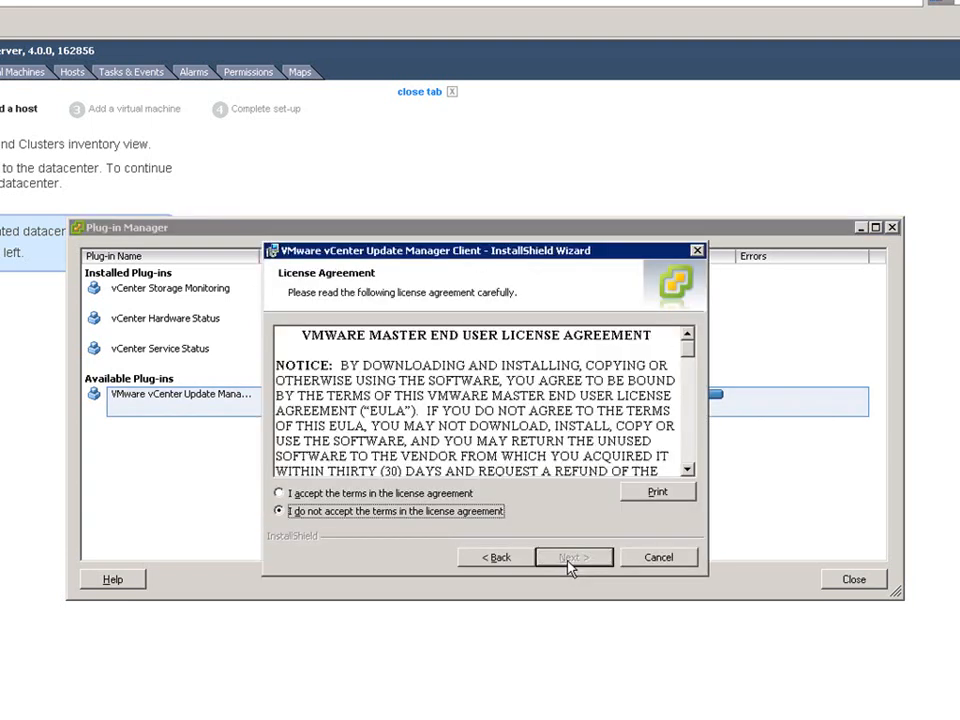
{"action": "left_click", "coordinate": [449, 494]}
{"action": "left_click", "coordinate": [553, 561]}
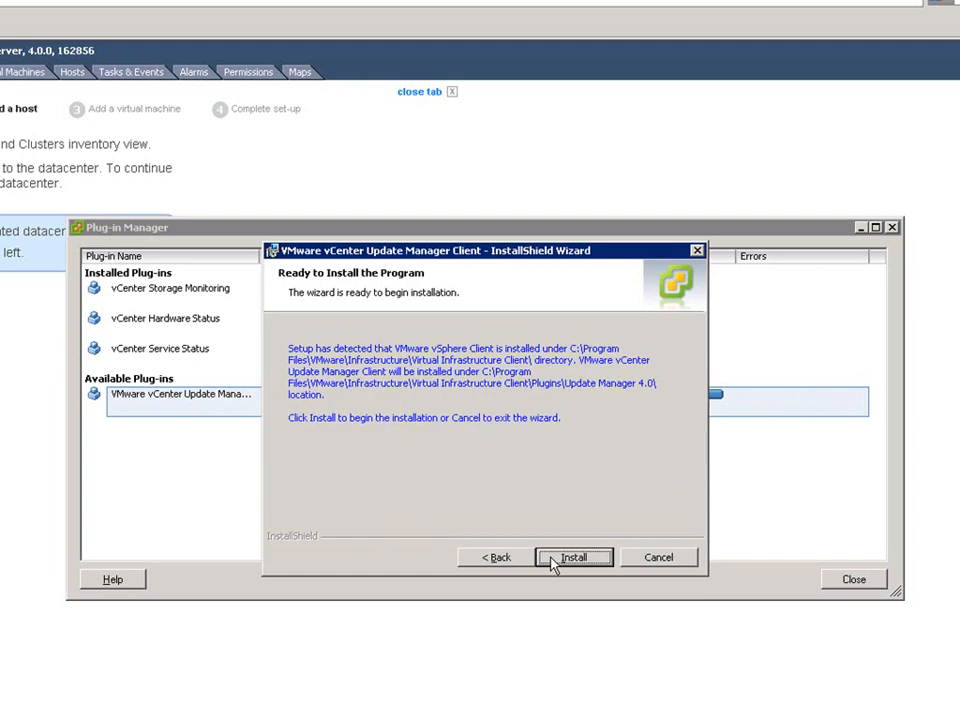
{"action": "left_click", "coordinate": [553, 560]}
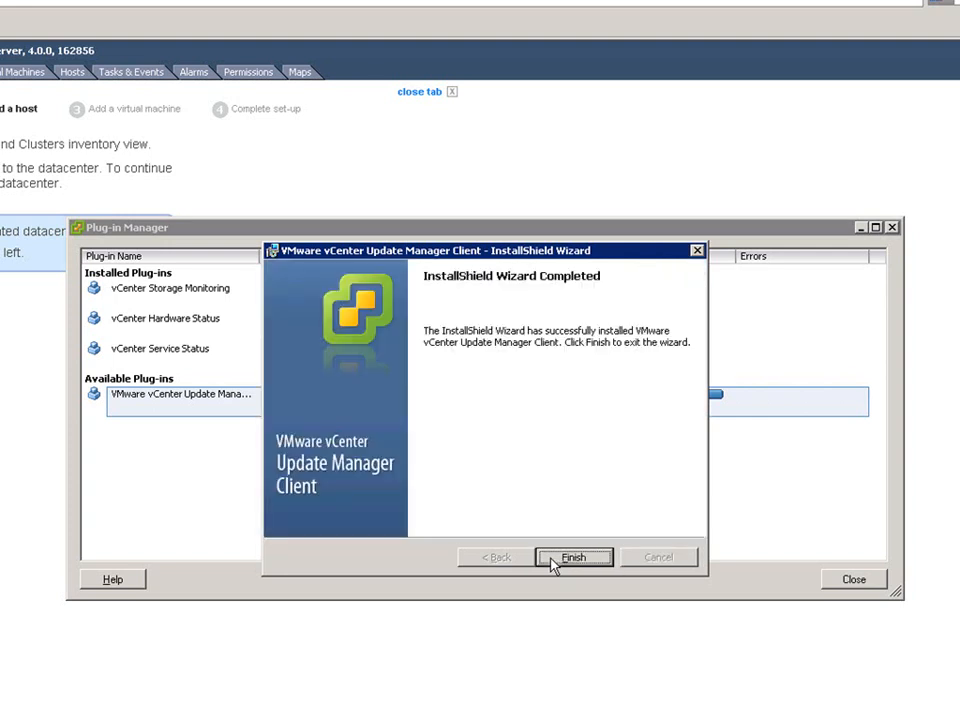
{"action": "left_click", "coordinate": [551, 559]}
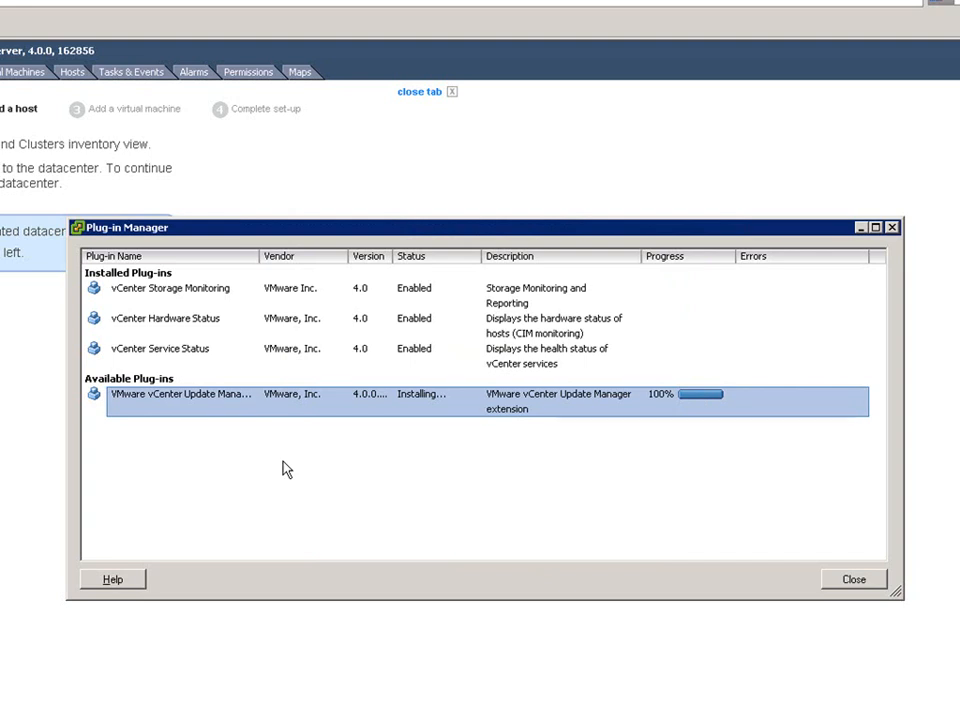
{"action": "left_click", "coordinate": [476, 510]}
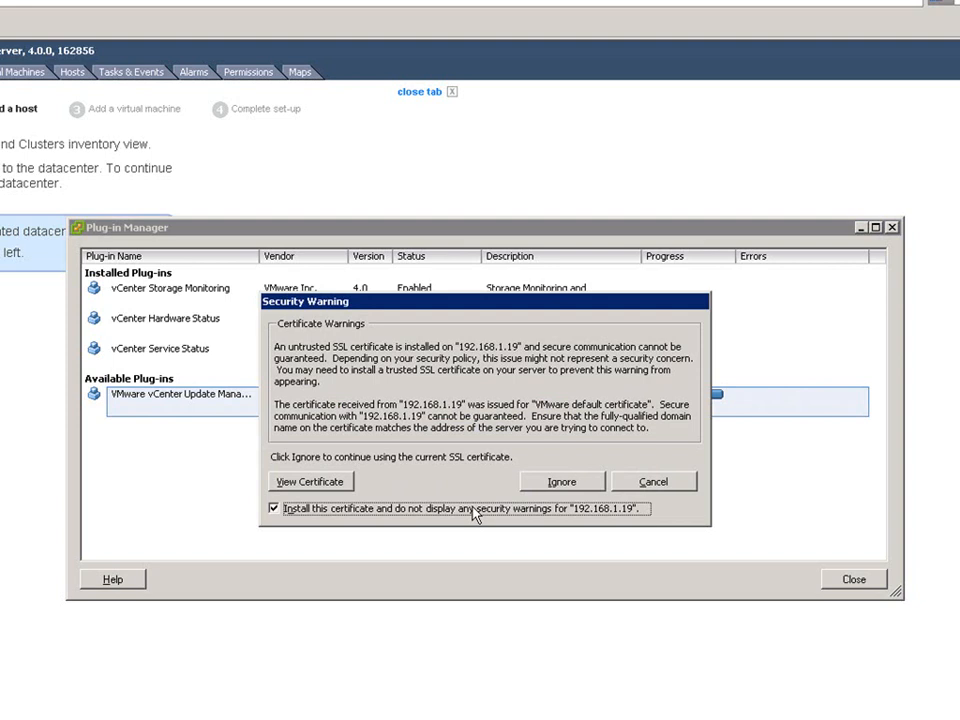
Ignore the 192.168.1.19 certificate warning and close the Plug-in Manager with Update Manager enabled
{"action": "left_click", "coordinate": [564, 483]}
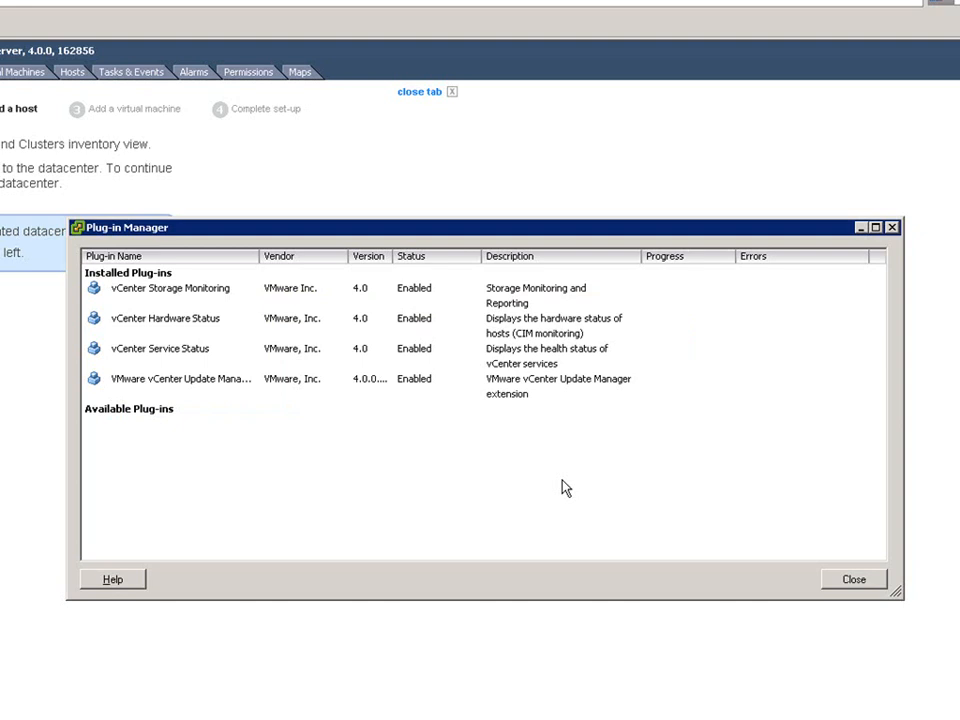
{"action": "left_click", "coordinate": [845, 590]}
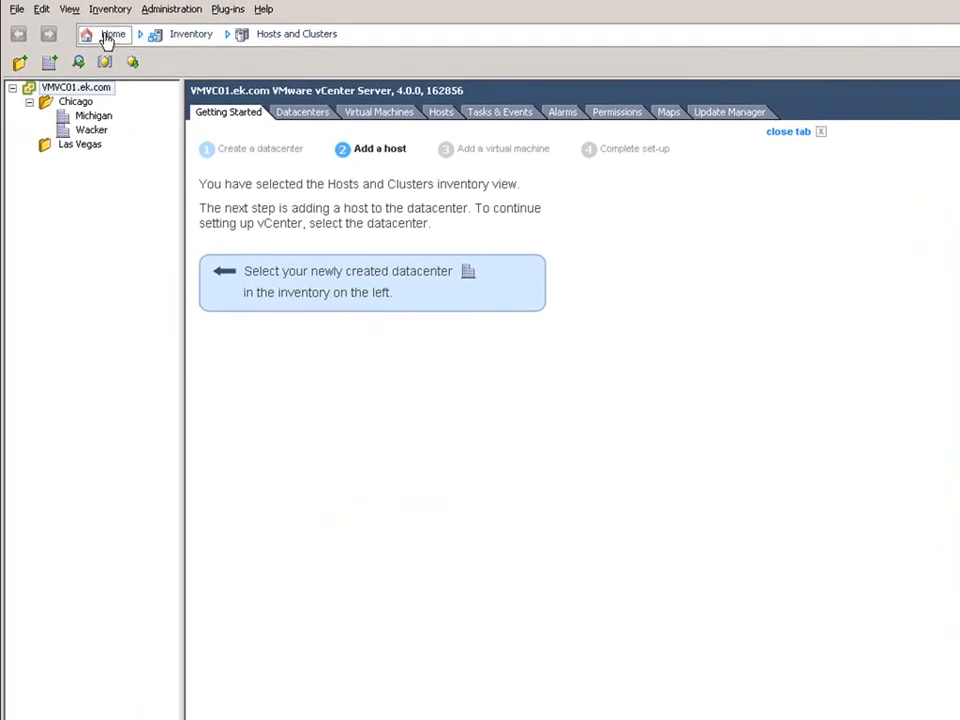
Open Update Manager Administration for VMVC01 from Home and show its Configuration settings
{"action": "left_click", "coordinate": [106, 38]}
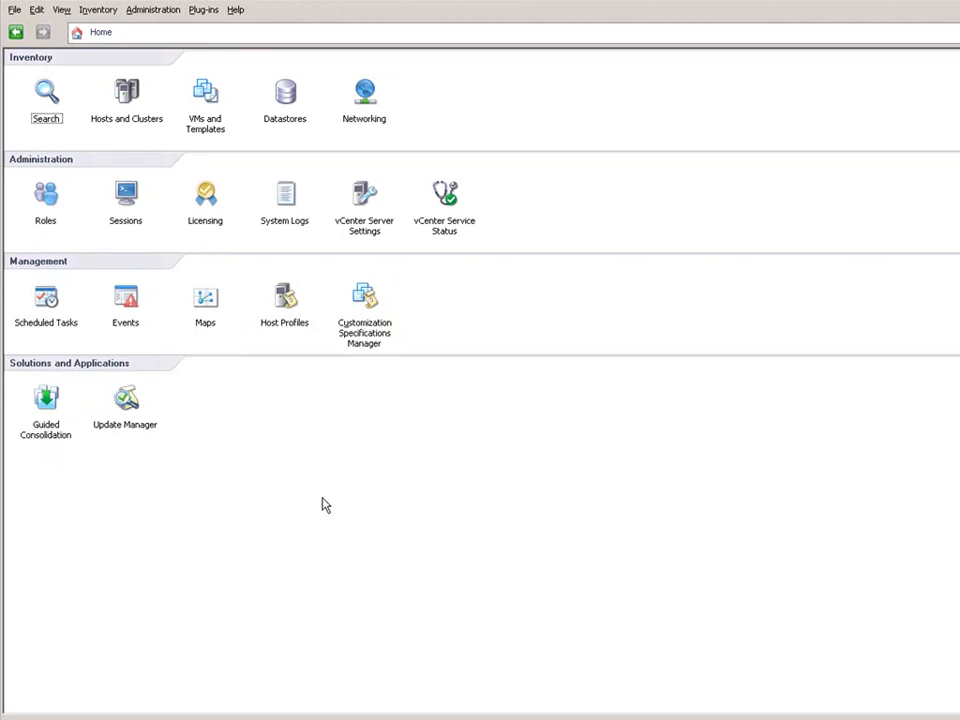
{"action": "left_click", "coordinate": [122, 430]}
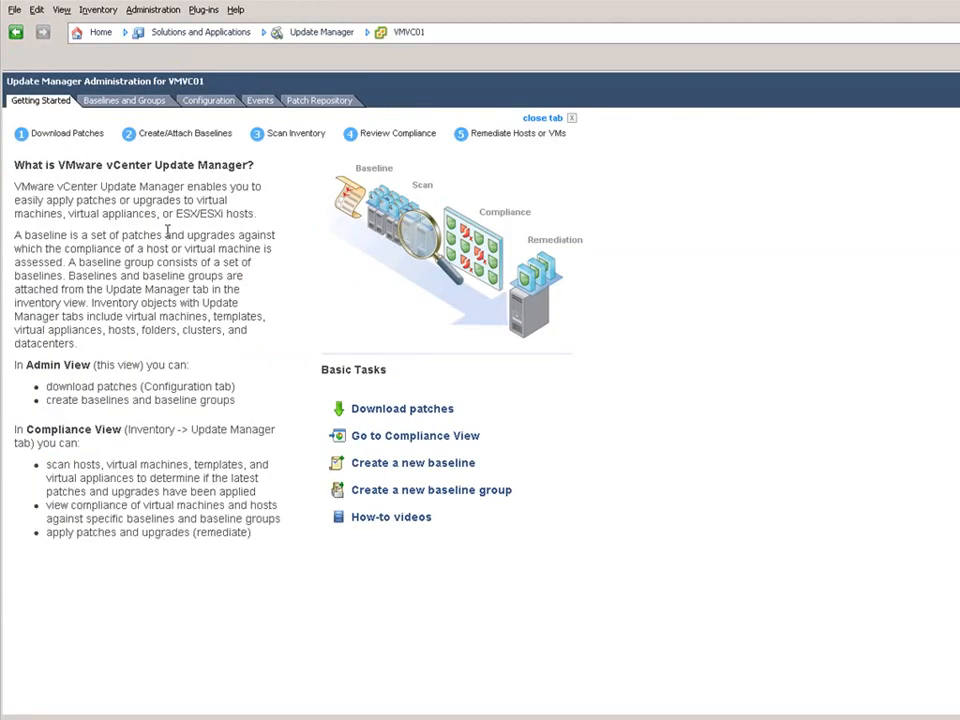
{"action": "left_click", "coordinate": [208, 100]}
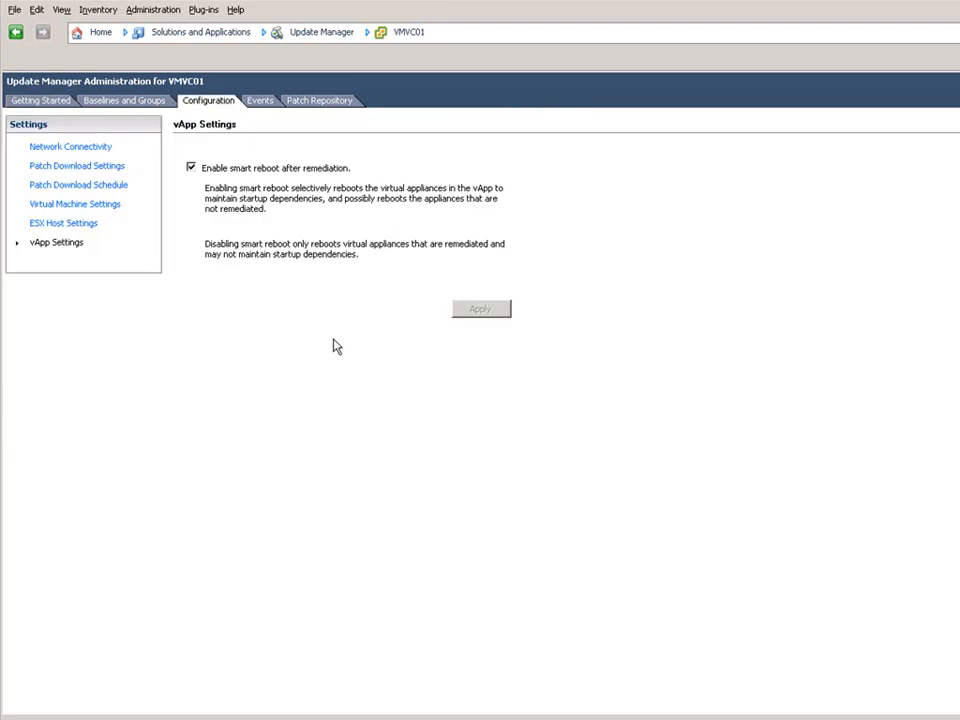
Review the Network Connectivity ports, then the Patch Download Settings with five sources enabled
{"action": "left_click", "coordinate": [99, 150]}
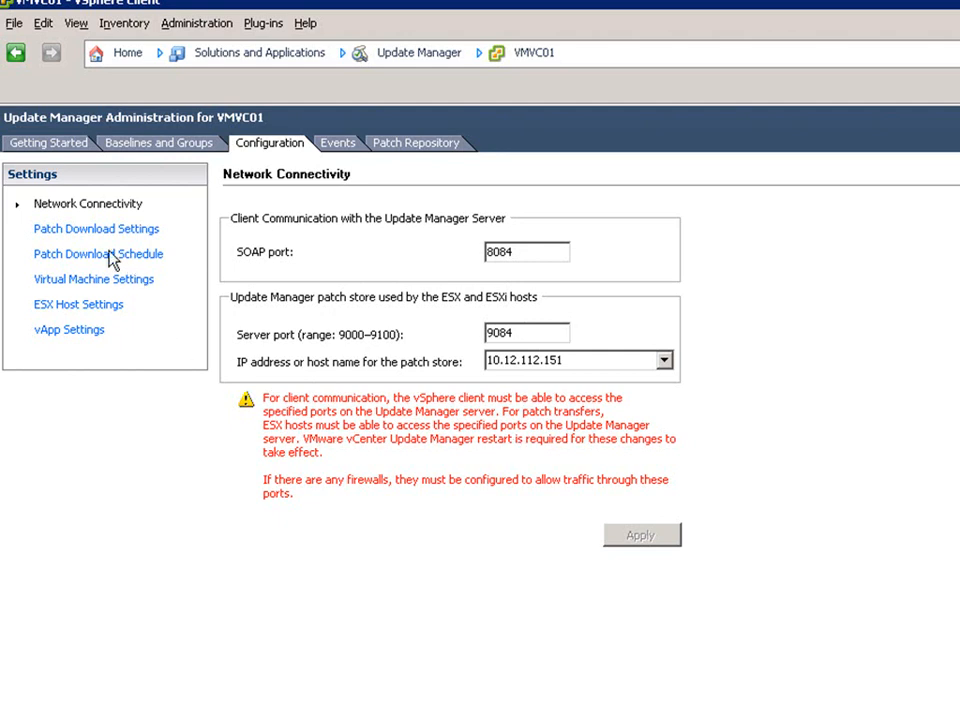
{"action": "left_click", "coordinate": [145, 233]}
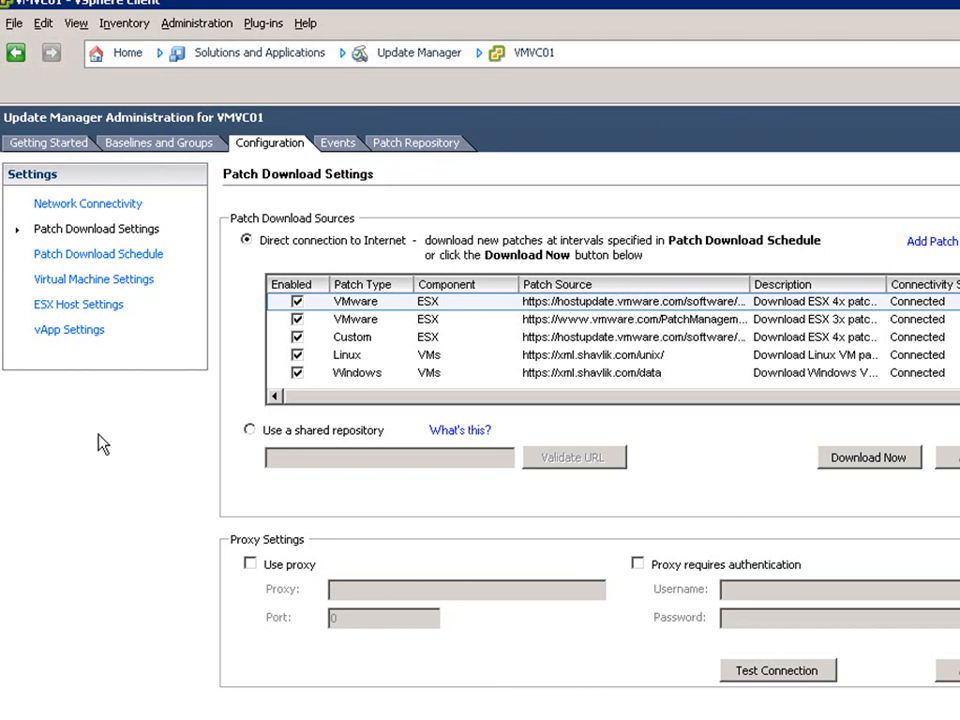
{"action": "left_click", "coordinate": [95, 257]}
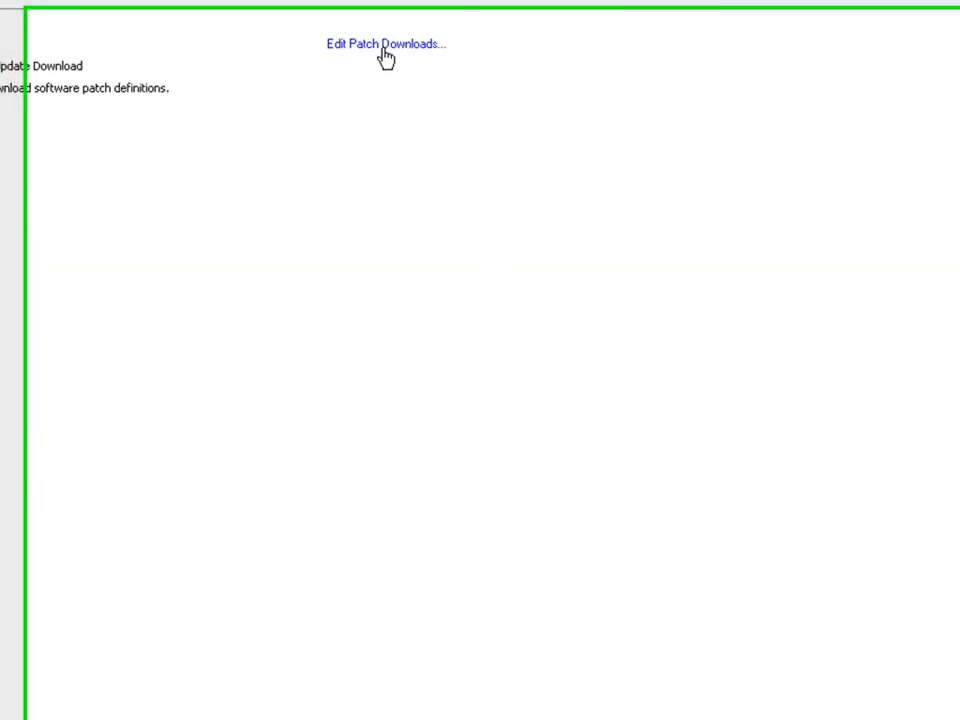
{"action": "left_click", "coordinate": [871, 221]}
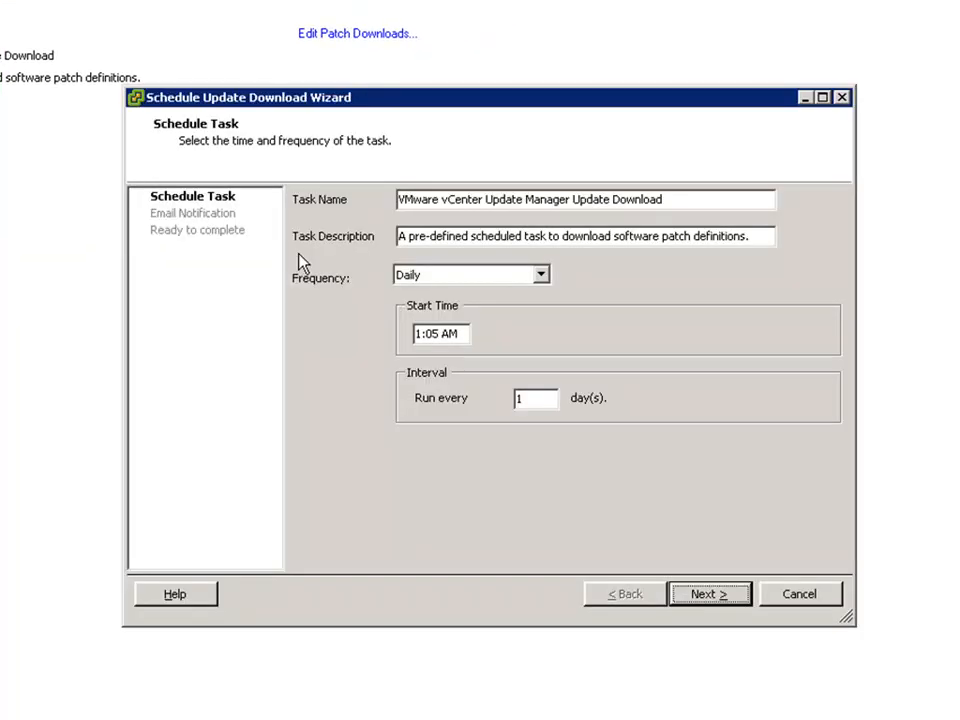
{"action": "left_click", "coordinate": [798, 595]}
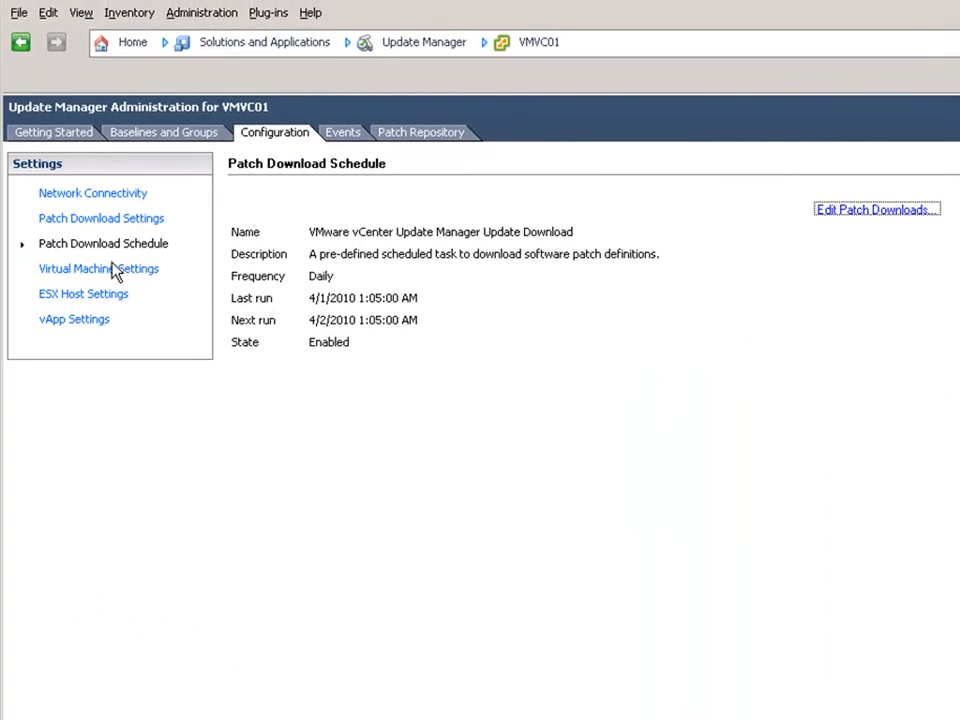
Show the Virtual Machine Settings with pre-remediation snapshots kept and never deleted
{"action": "left_click", "coordinate": [95, 270]}
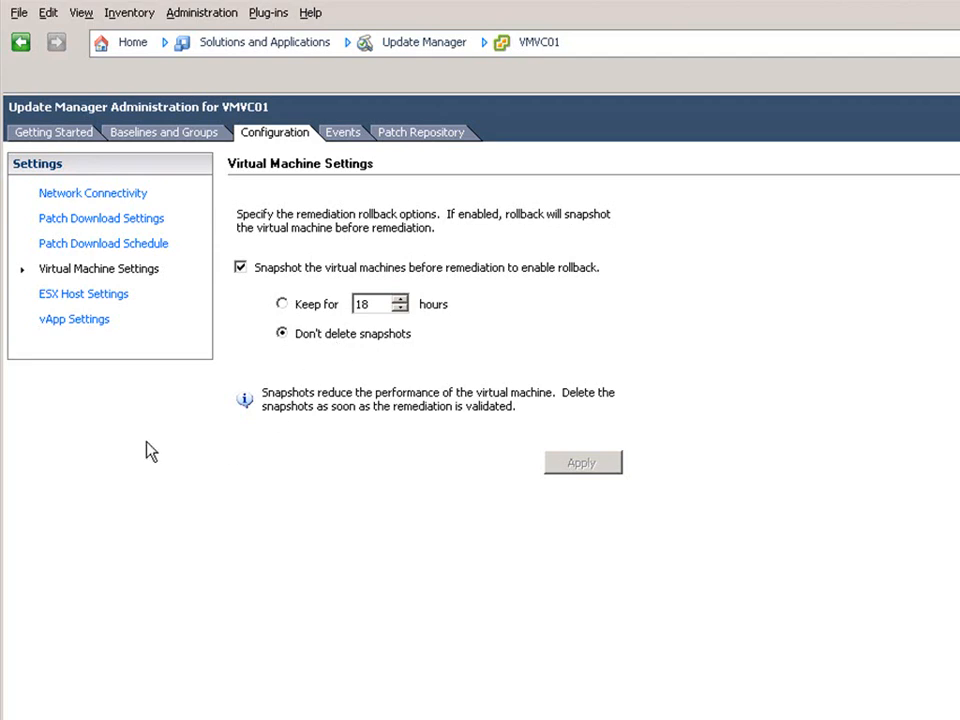
Review the ESX Host retry settings, then the vApp Settings with smart reboot enabled
{"action": "left_click", "coordinate": [110, 295]}
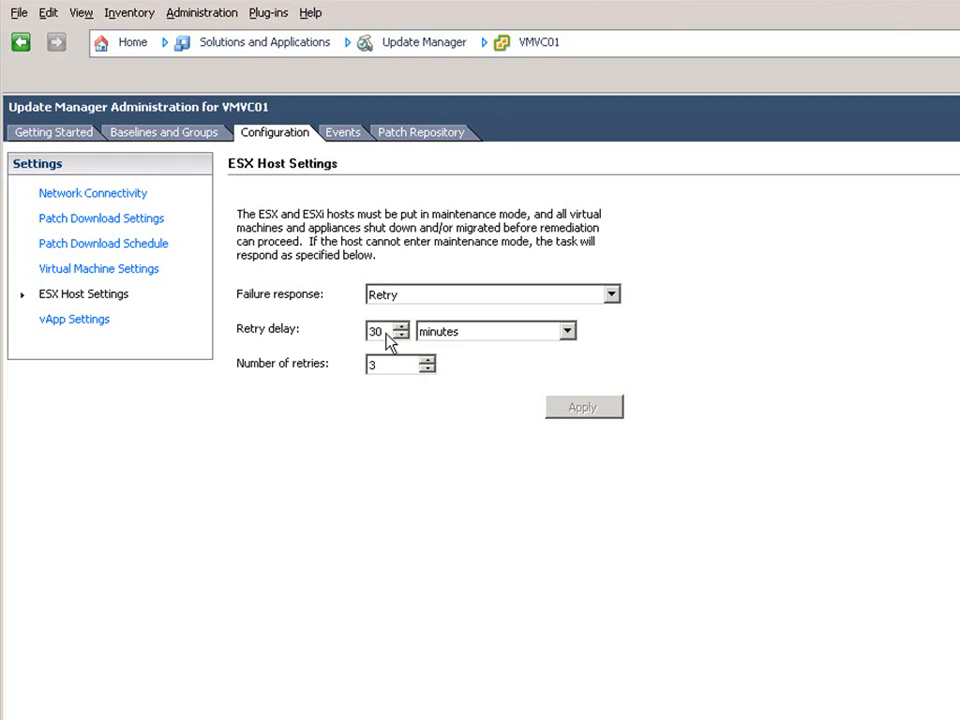
{"action": "left_click", "coordinate": [84, 322]}
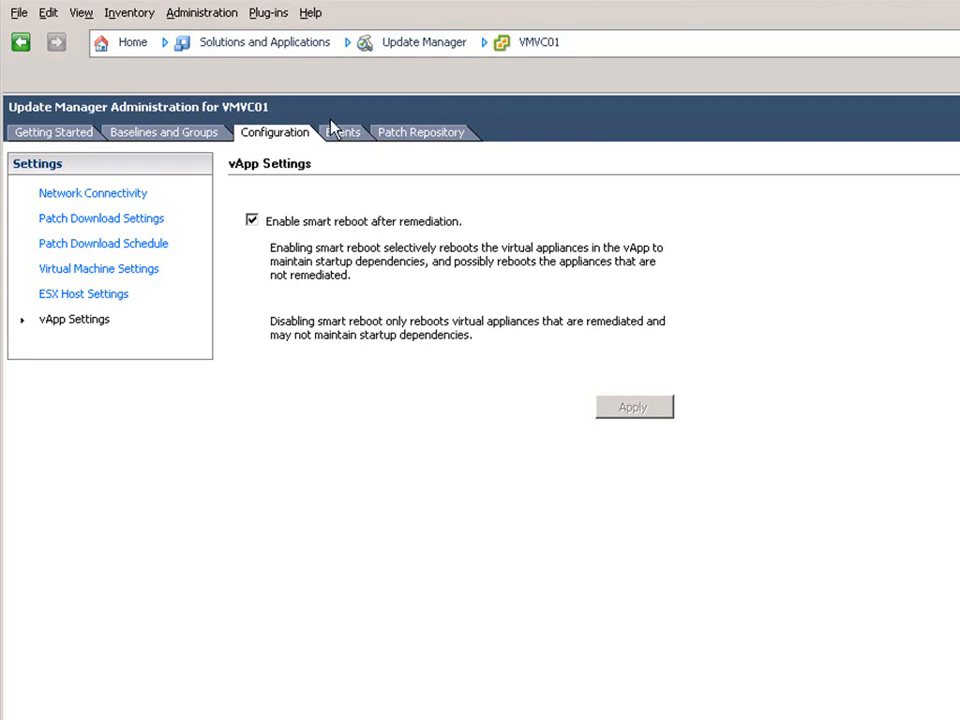
Look over the Update Manager event log, then display the downloaded Patch Repository
{"action": "left_click", "coordinate": [341, 137]}
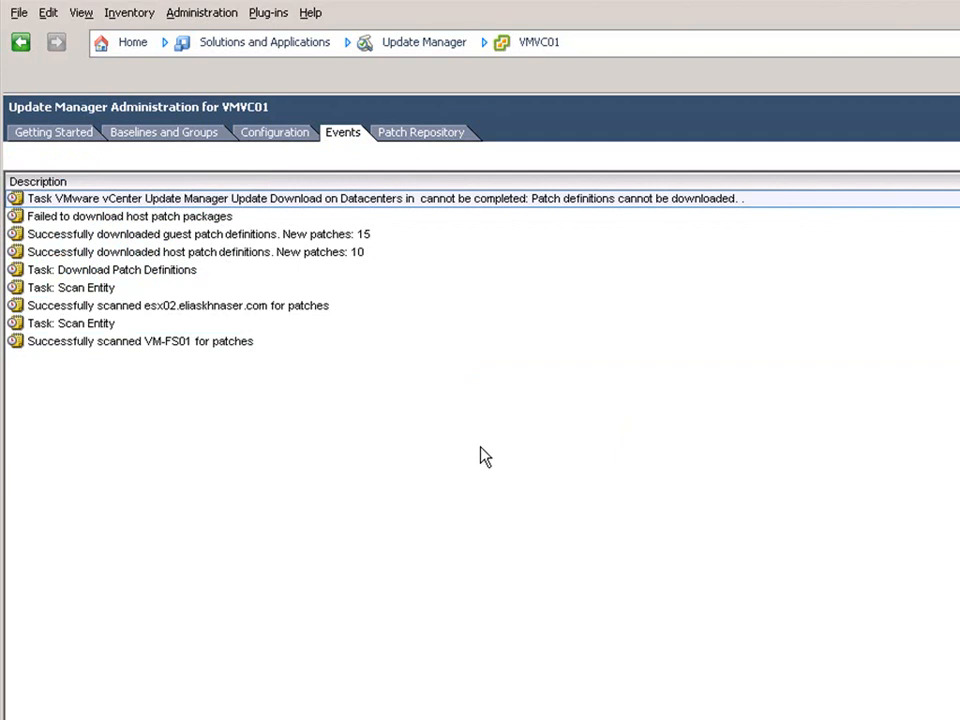
{"action": "left_click", "coordinate": [407, 135]}
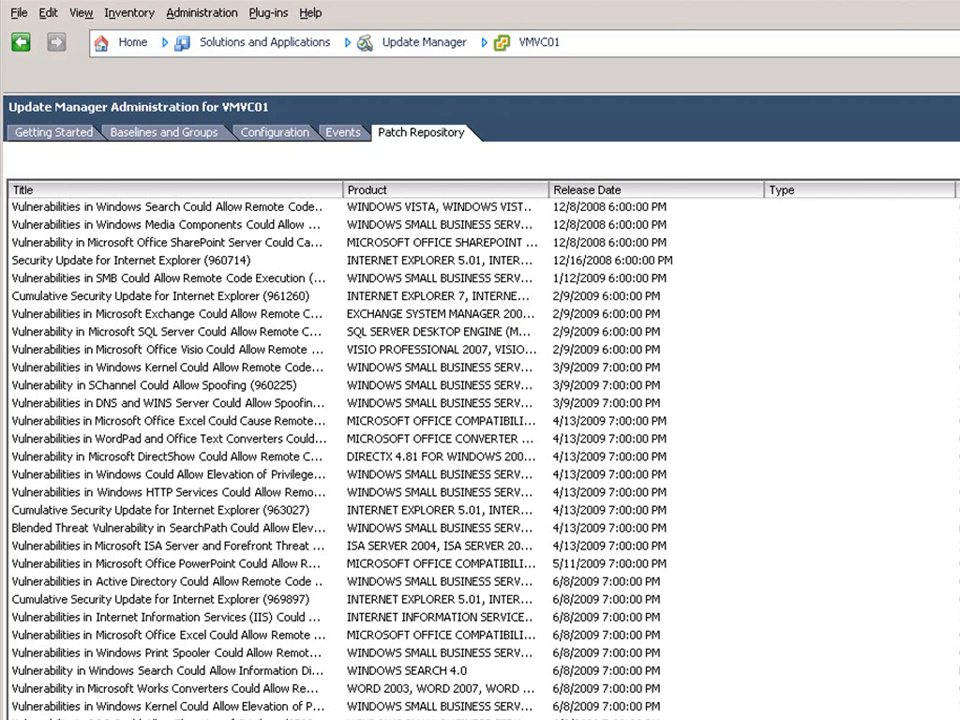
Scroll the patch list down to the 7/23/2008 Red Hat bug fixes, then open Baselines and Groups
{"action": "scroll", "coordinate": [482, 450], "scroll_direction": "down", "scroll_amount": 20}
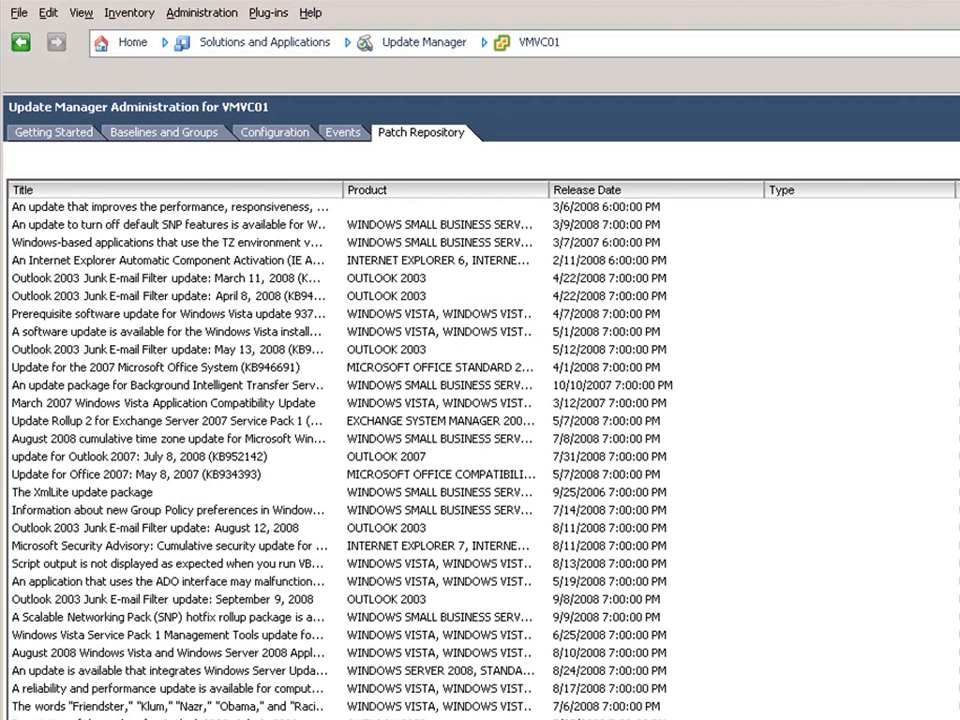
{"action": "scroll", "coordinate": [482, 450], "scroll_direction": "down", "scroll_amount": 20}
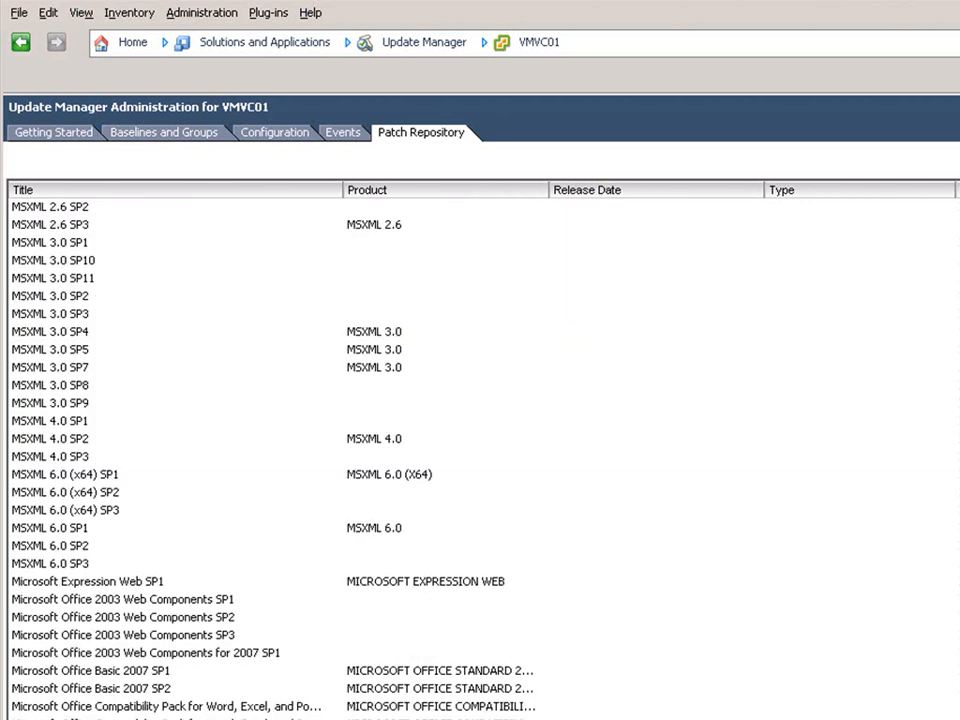
{"action": "scroll", "coordinate": [482, 450], "scroll_direction": "down", "scroll_amount": 20}
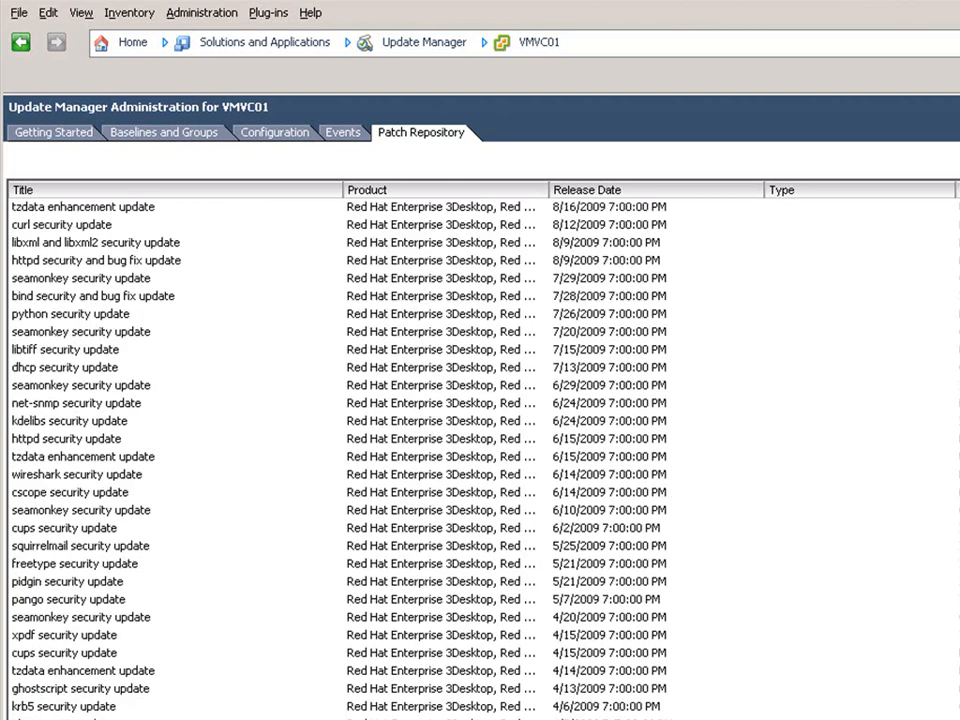
{"action": "scroll", "coordinate": [482, 450], "scroll_direction": "down", "scroll_amount": 20}
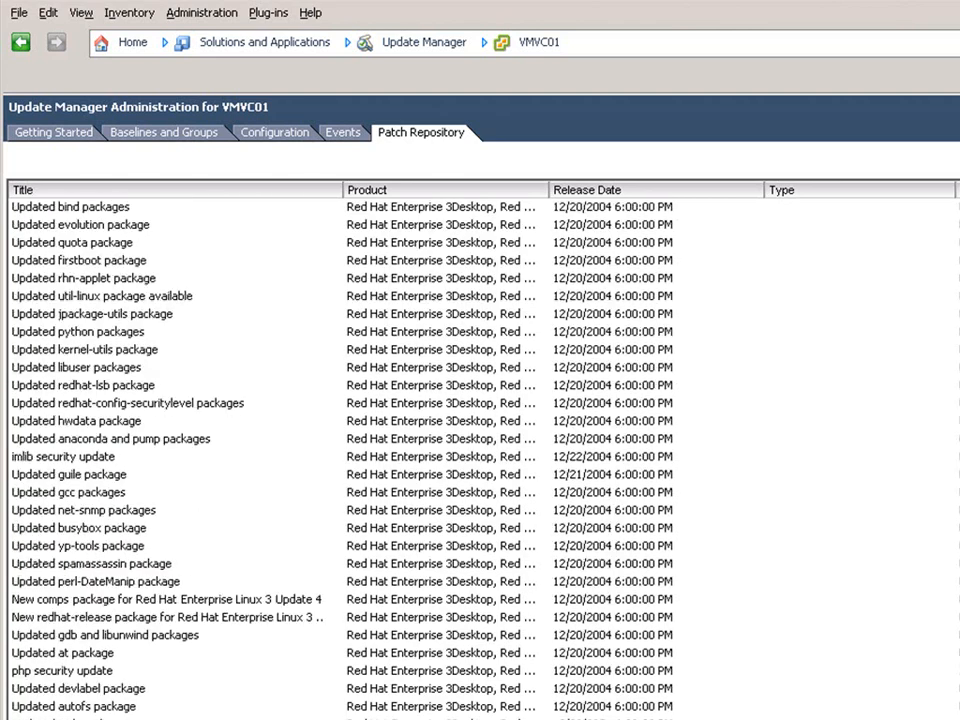
{"action": "scroll", "coordinate": [482, 450], "scroll_direction": "down", "scroll_amount": 20}
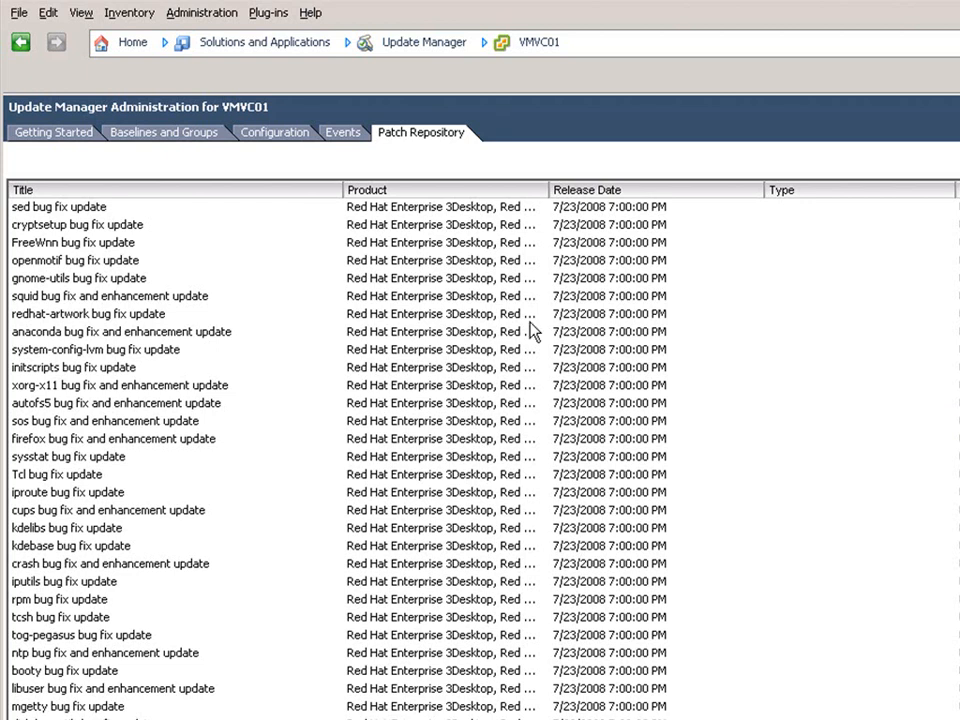
{"action": "left_click", "coordinate": [190, 137]}
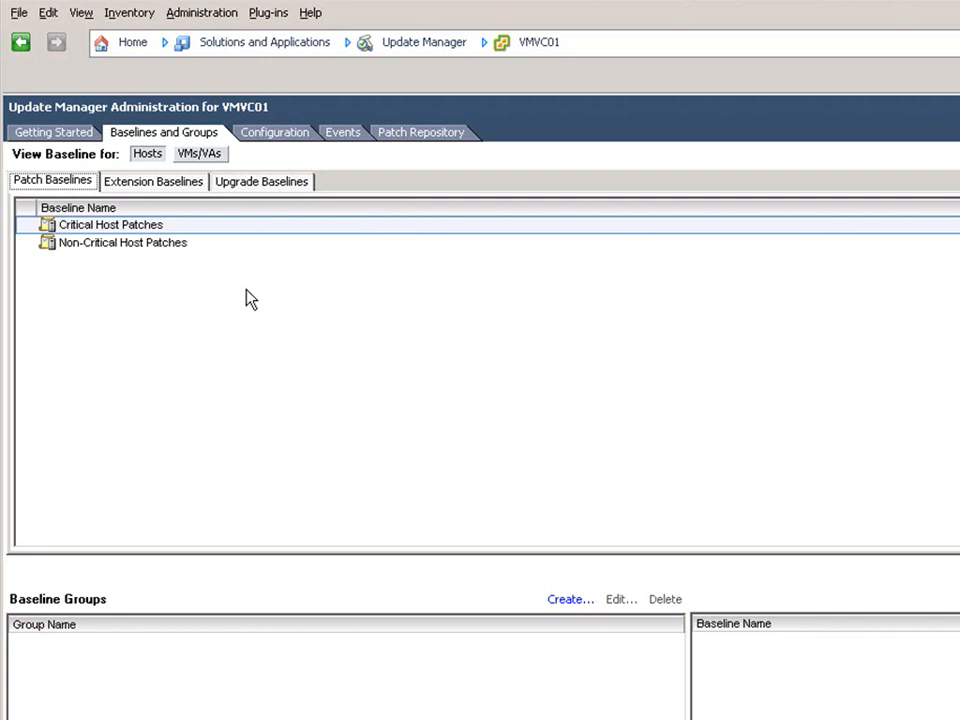
{"action": "right_click", "coordinate": [280, 296]}
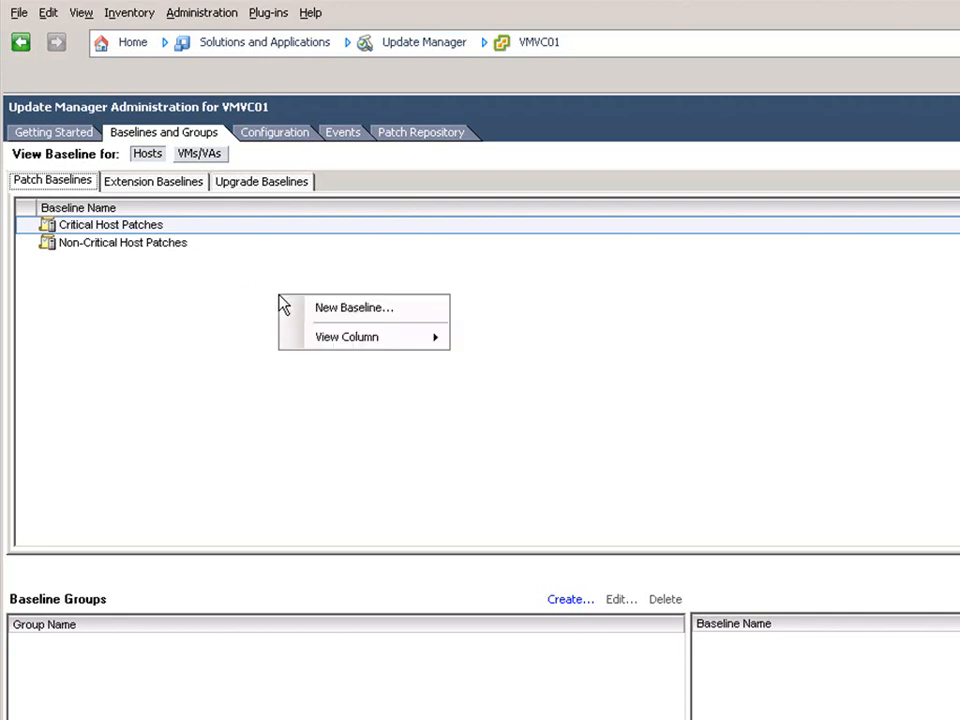
{"action": "left_click", "coordinate": [361, 307]}
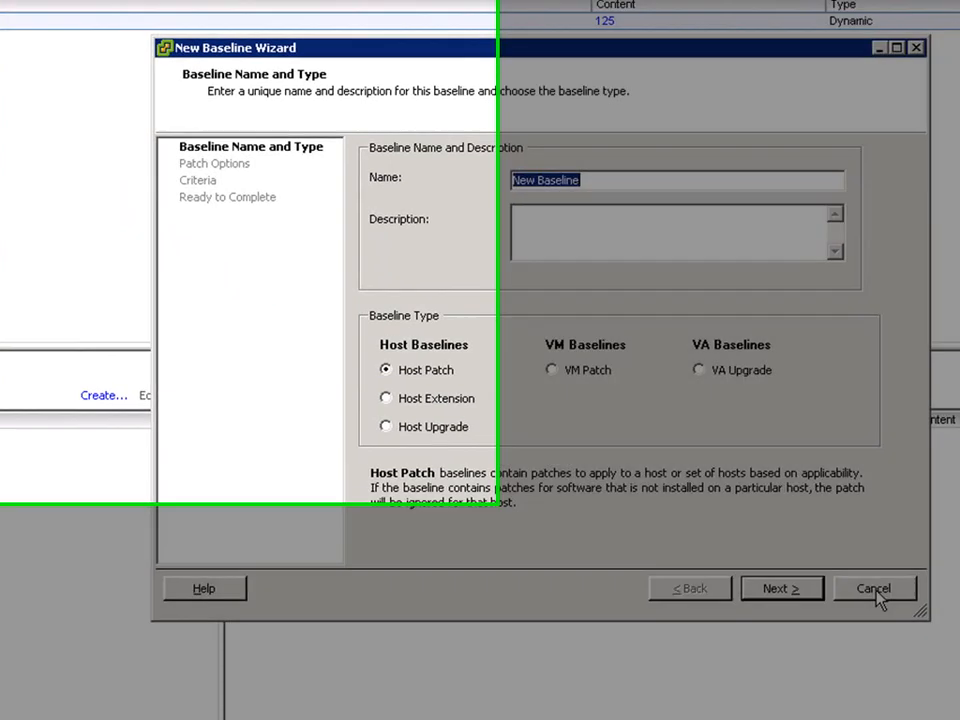
{"action": "left_click", "coordinate": [862, 586]}
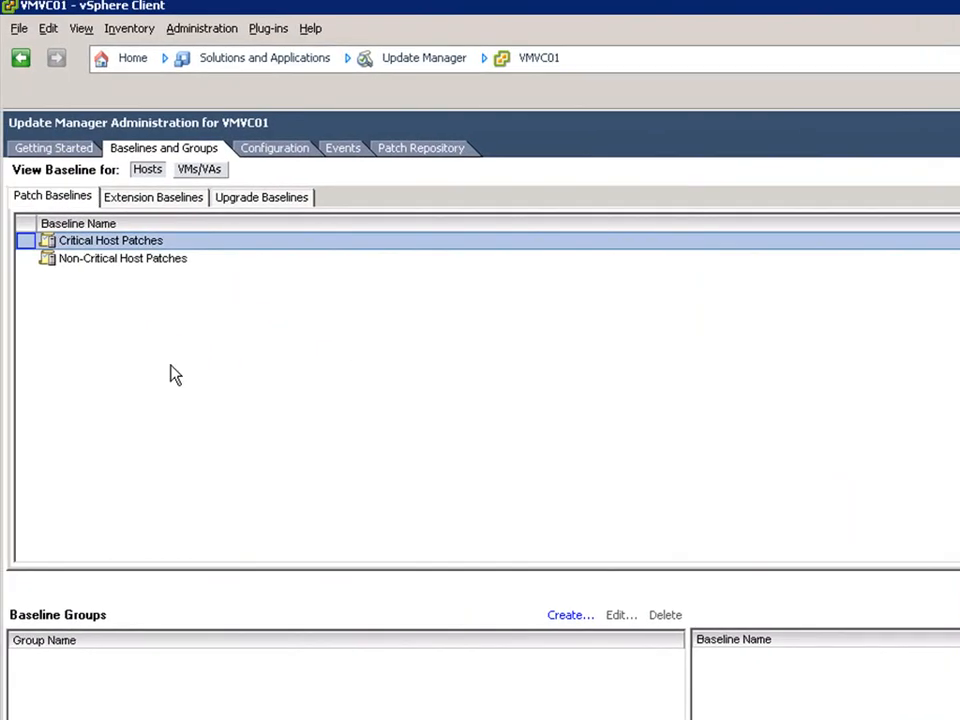
{"action": "right_click", "coordinate": [120, 241]}
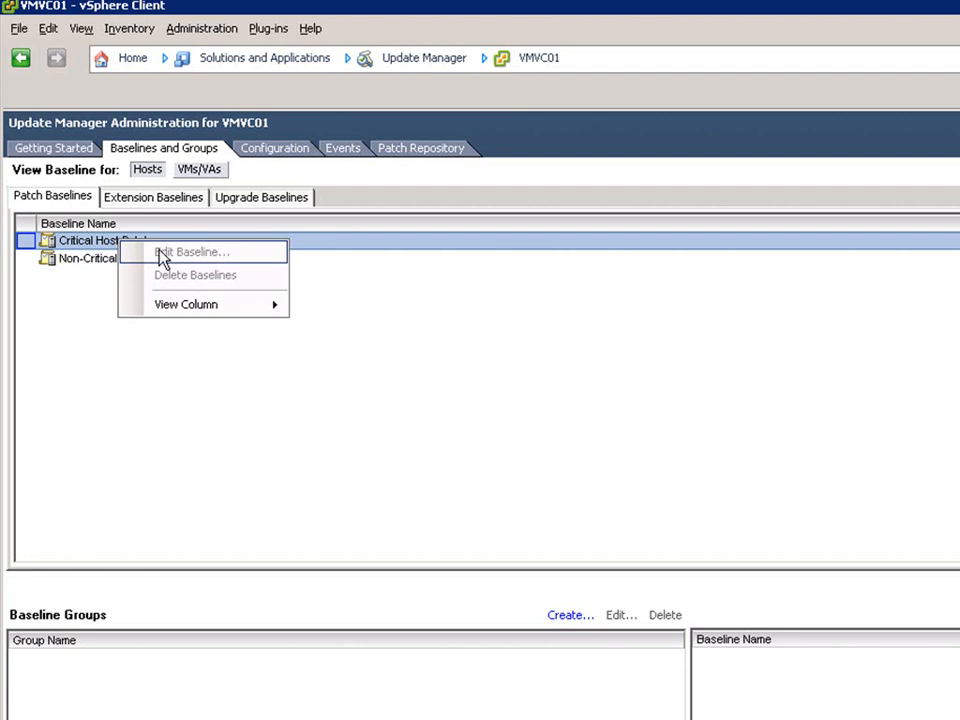
{"action": "left_click", "coordinate": [91, 350]}
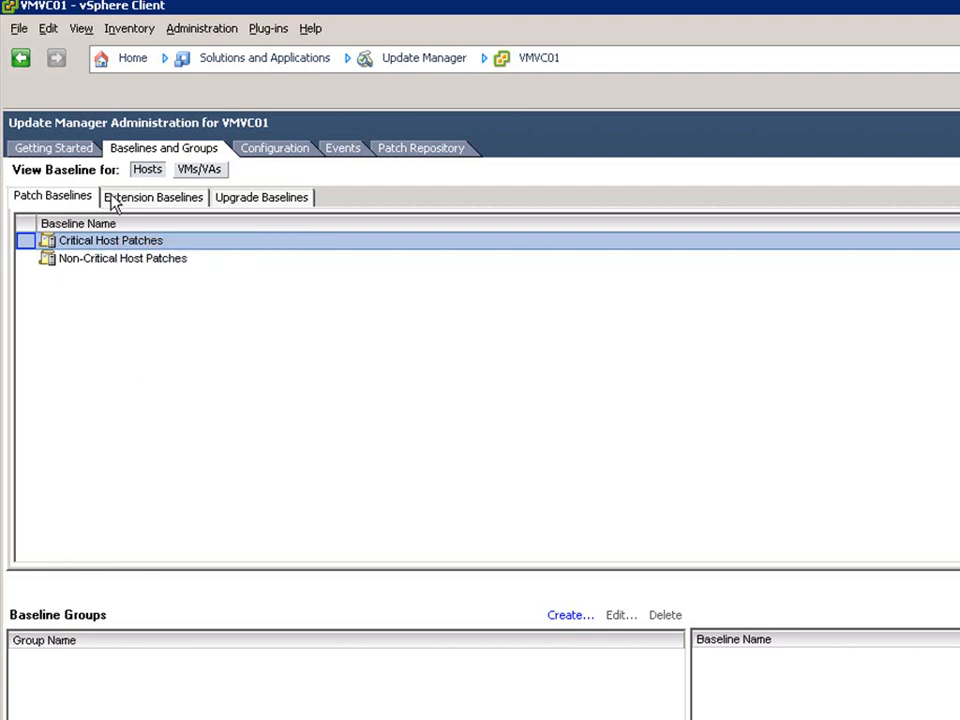
Check the host extension baselines and try a new one, then switch to VMs/VAs baselines
{"action": "left_click", "coordinate": [140, 199]}
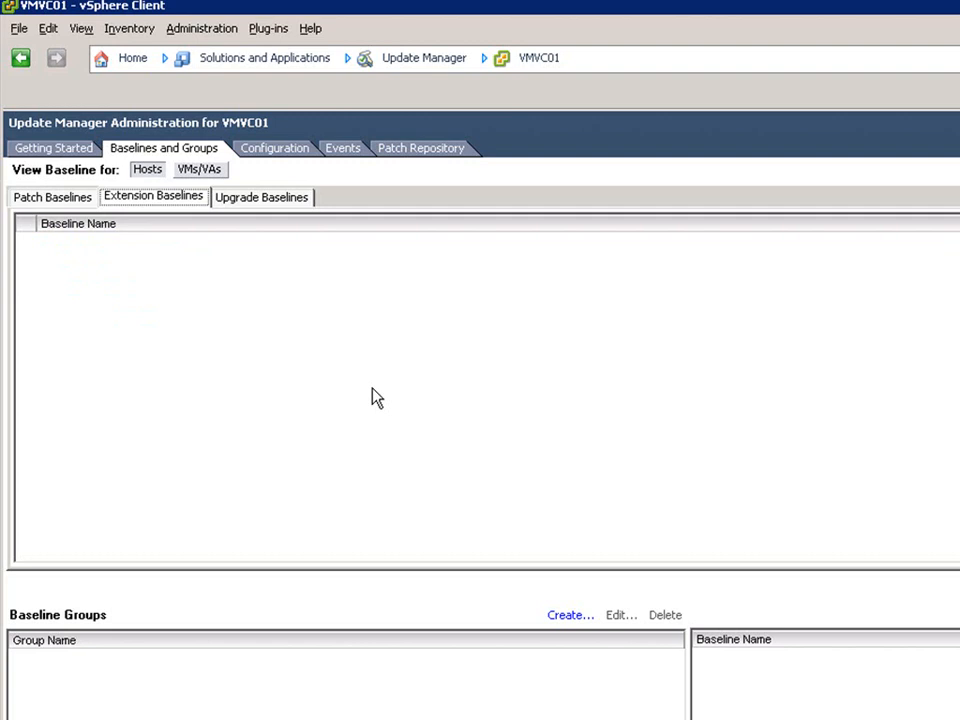
{"action": "right_click", "coordinate": [519, 354]}
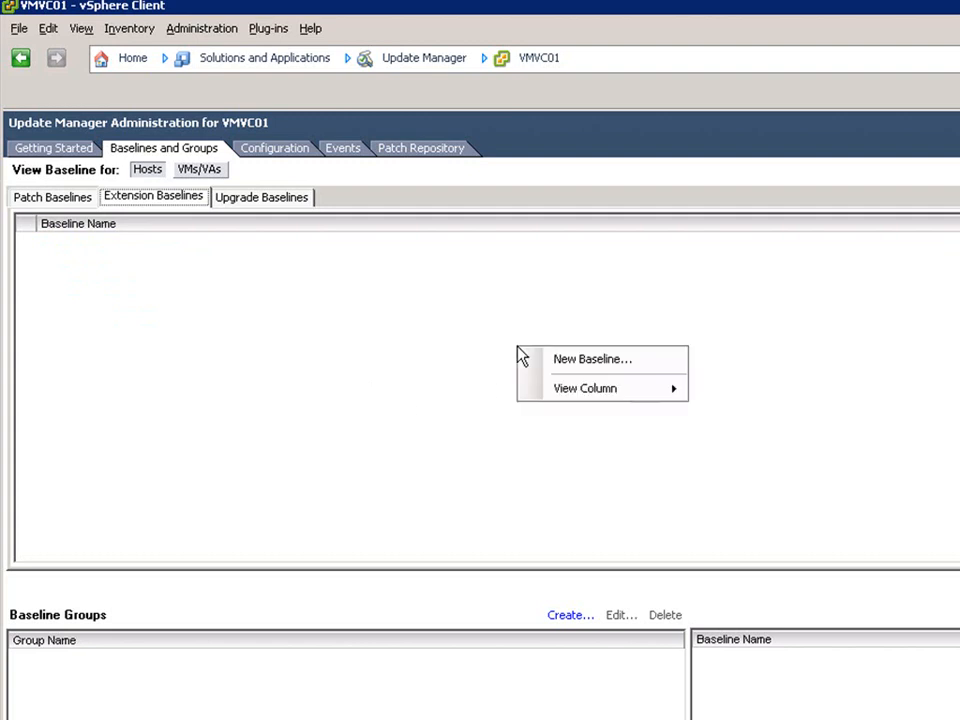
{"action": "left_click", "coordinate": [560, 359]}
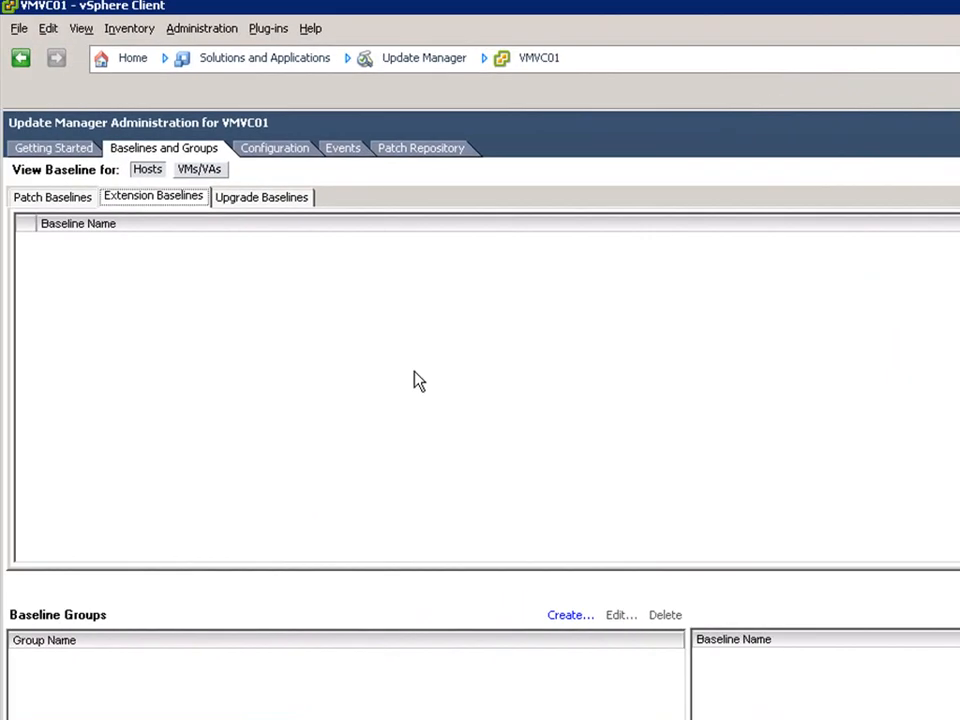
{"action": "left_click", "coordinate": [199, 177]}
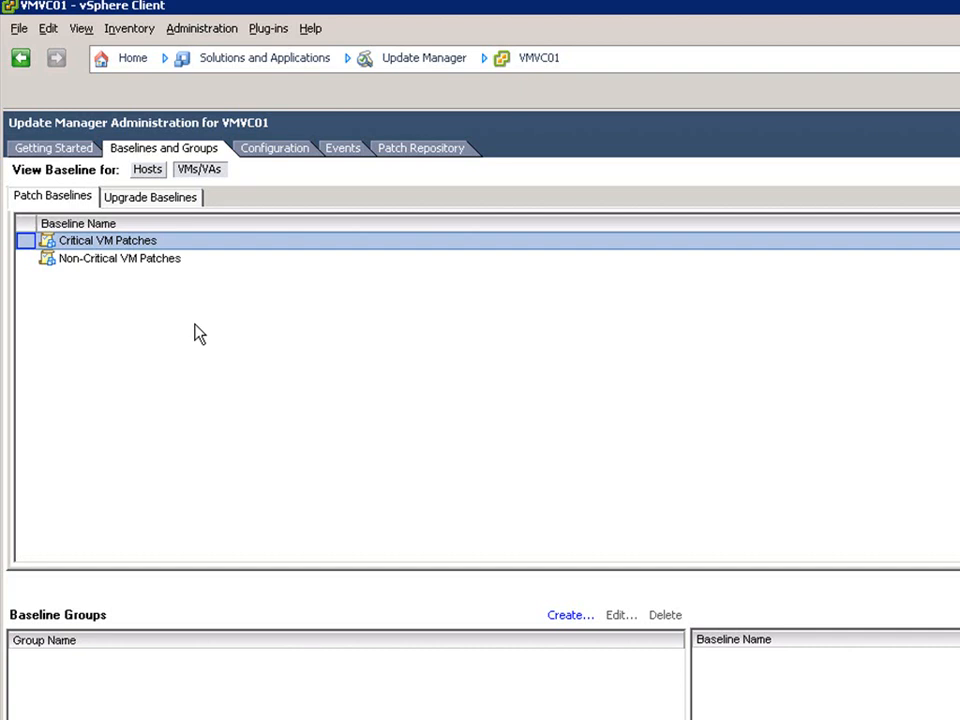
Right-click the empty area of the VM Patch Baselines list to get the New Baseline option
{"action": "right_click", "coordinate": [349, 317]}
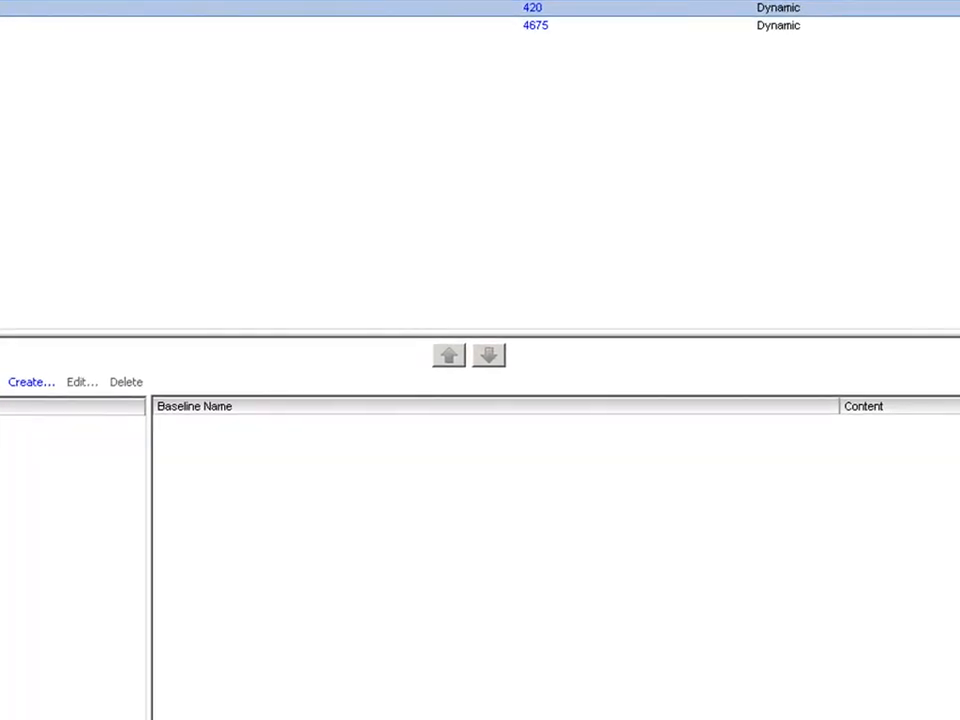
Start a new baseline named VM-Prod, keeping the VM Patch type
{"action": "left_click", "coordinate": [366, 318]}
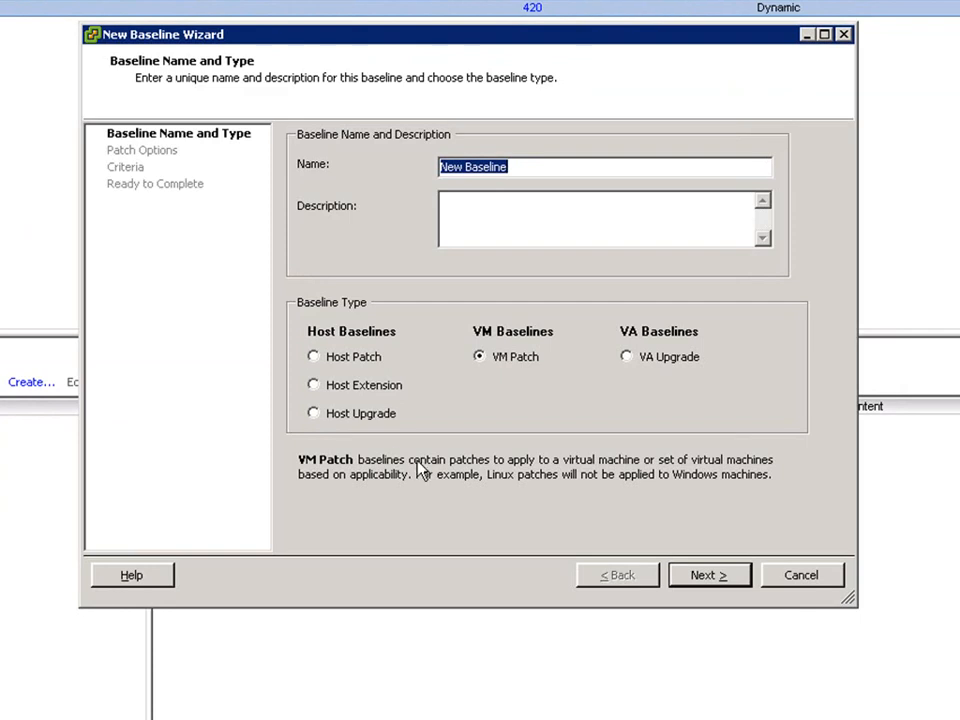
{"action": "type", "text": "VM-Prod"}
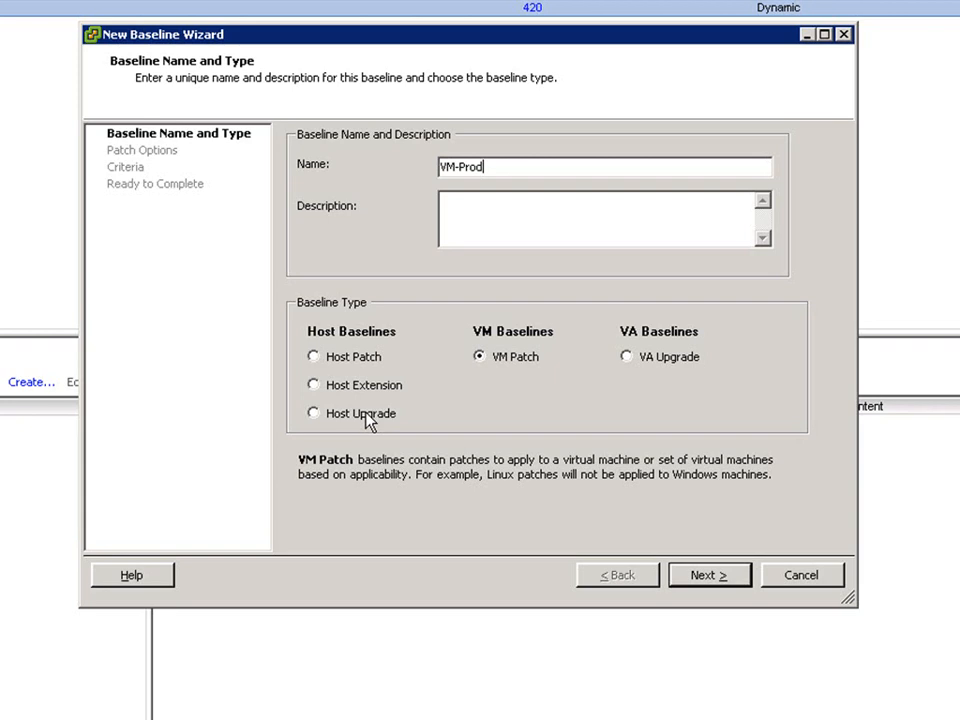
Continue past the name page and keep VM-Prod as a Dynamic baseline
{"action": "left_click", "coordinate": [708, 576]}
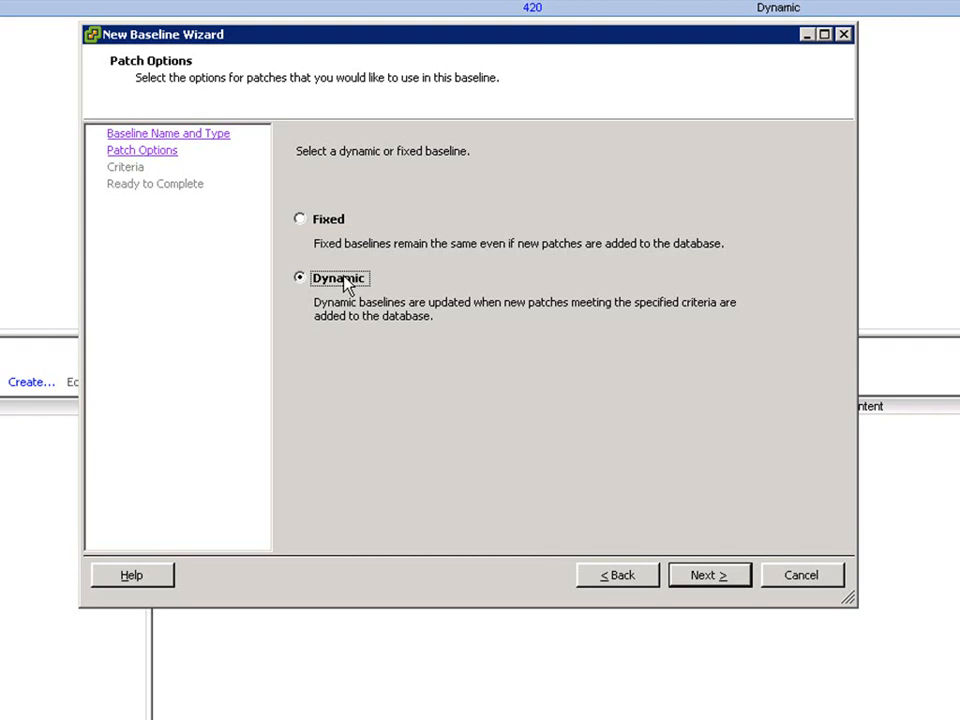
{"action": "left_click", "coordinate": [714, 583]}
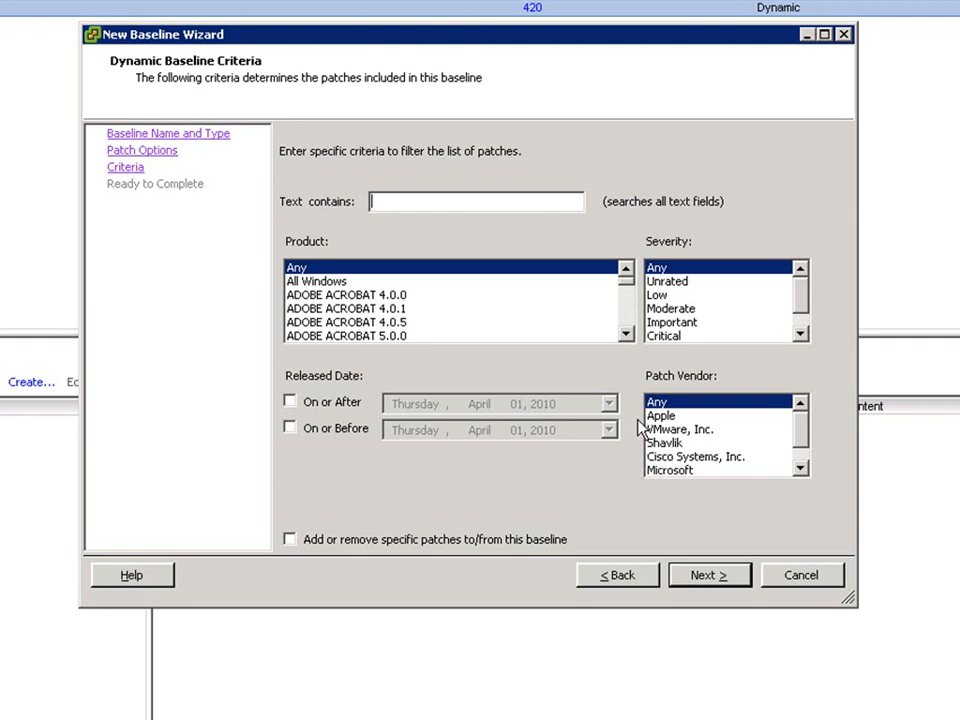
Leave product, severity and vendor criteria at Any and proceed to the VM-Prod summary
{"action": "left_click", "coordinate": [705, 579]}
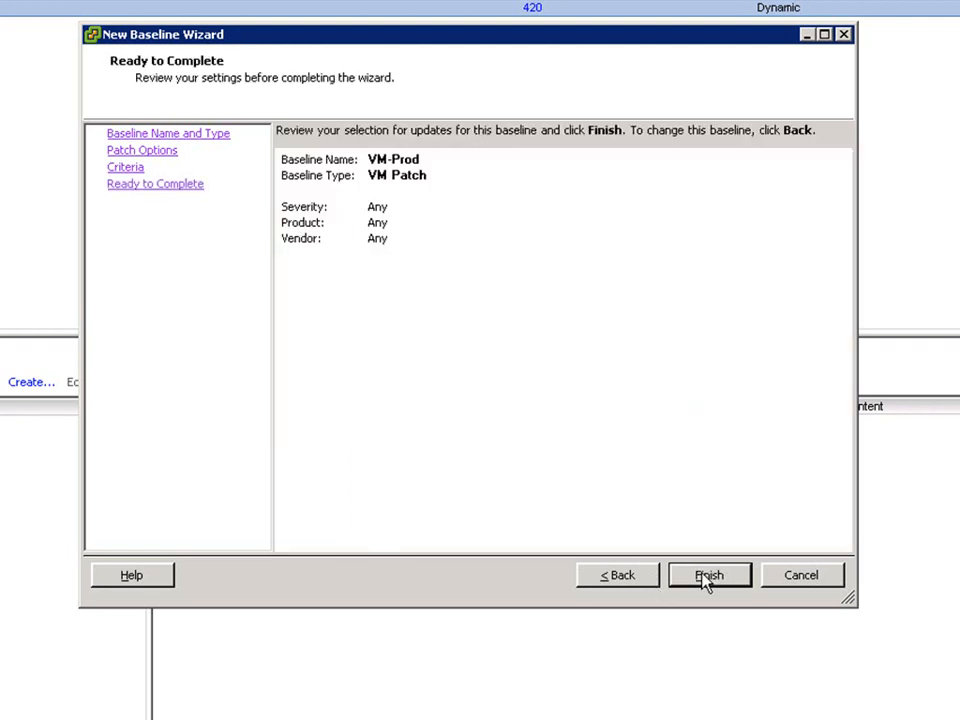
Finish the wizard to create the VM-Prod VM patch baseline
{"action": "left_click", "coordinate": [707, 578]}
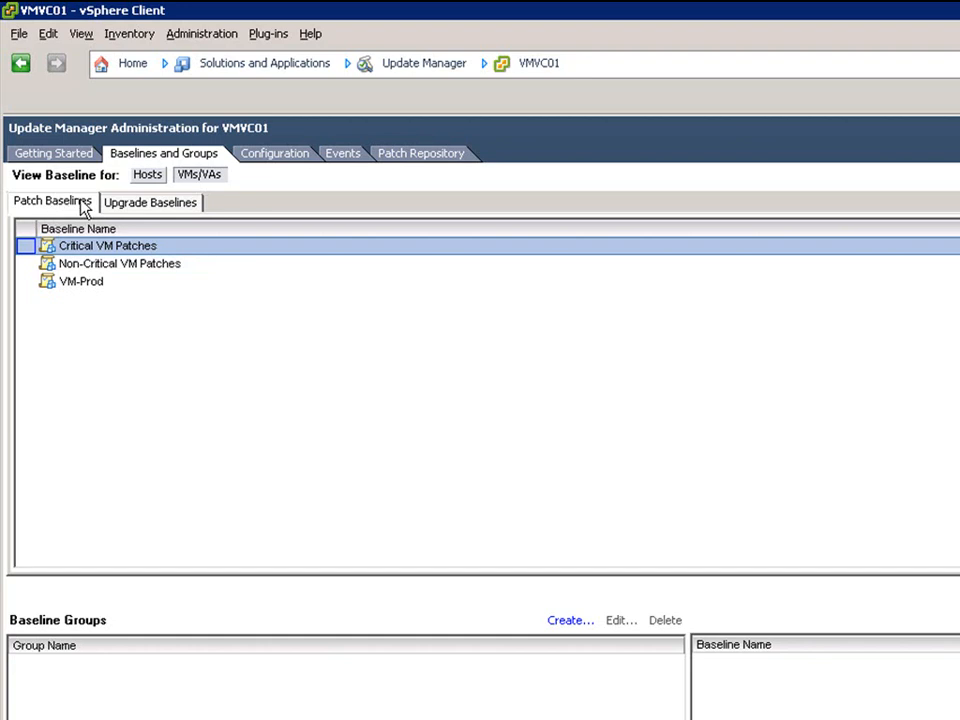
Toggle between host and VM/VA baselines and VM upgrade baselines, ending on host Patch Baselines
{"action": "left_click", "coordinate": [147, 174]}
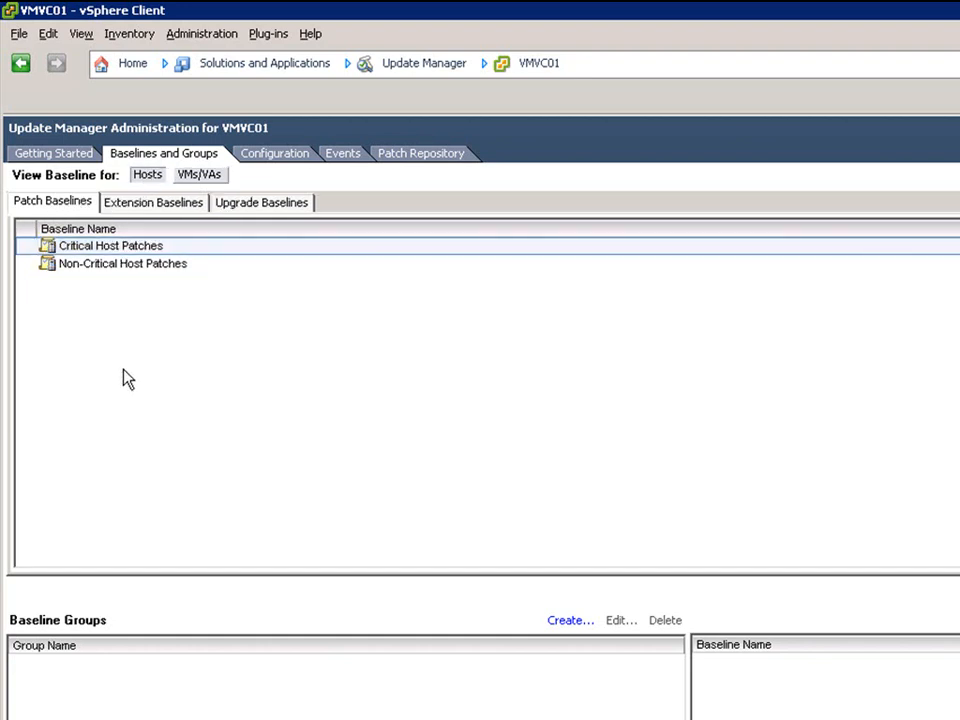
{"action": "left_click", "coordinate": [199, 176]}
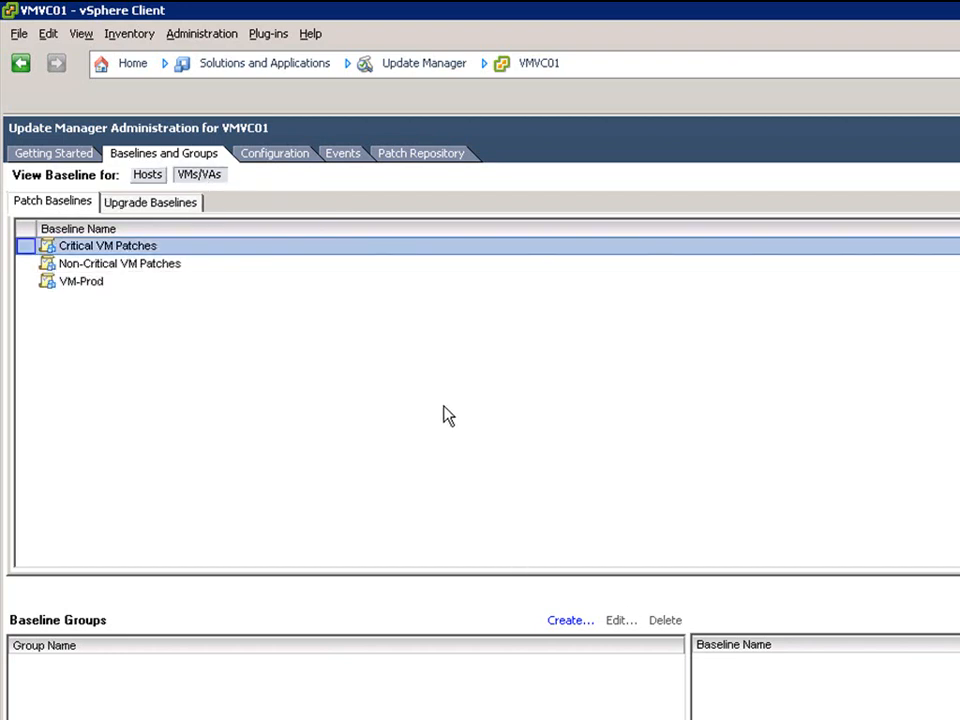
{"action": "left_click", "coordinate": [199, 176]}
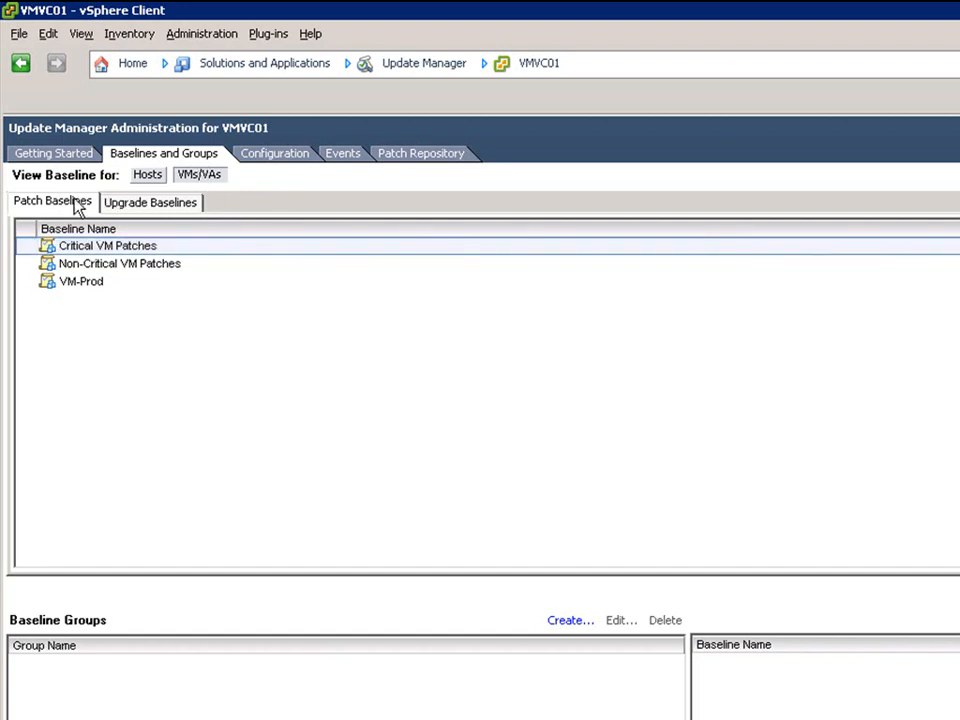
{"action": "left_click", "coordinate": [148, 206]}
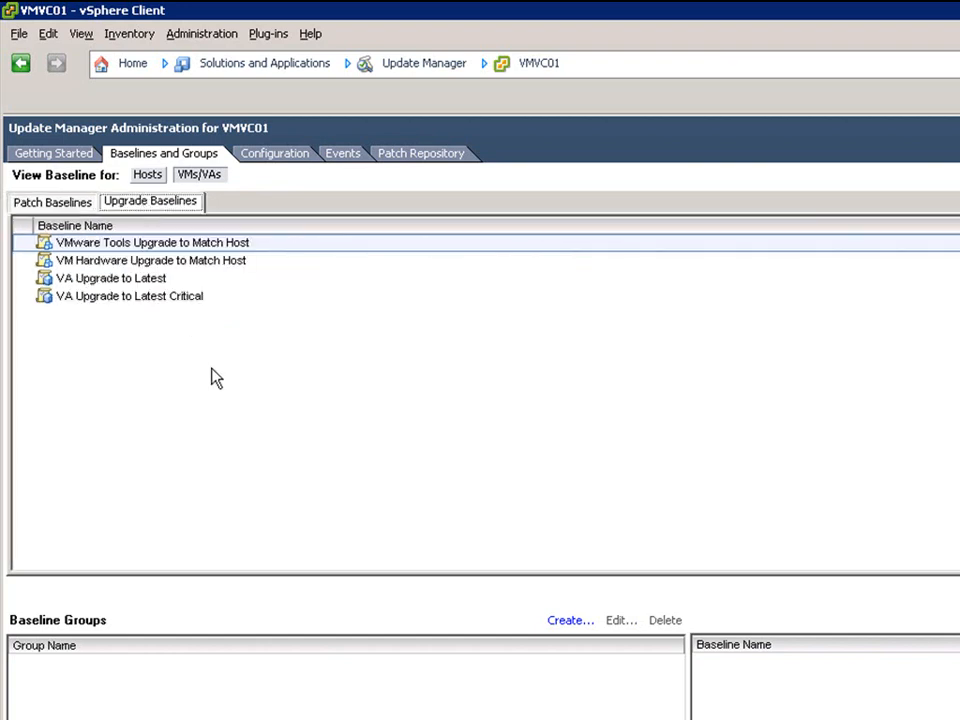
{"action": "left_click", "coordinate": [152, 178]}
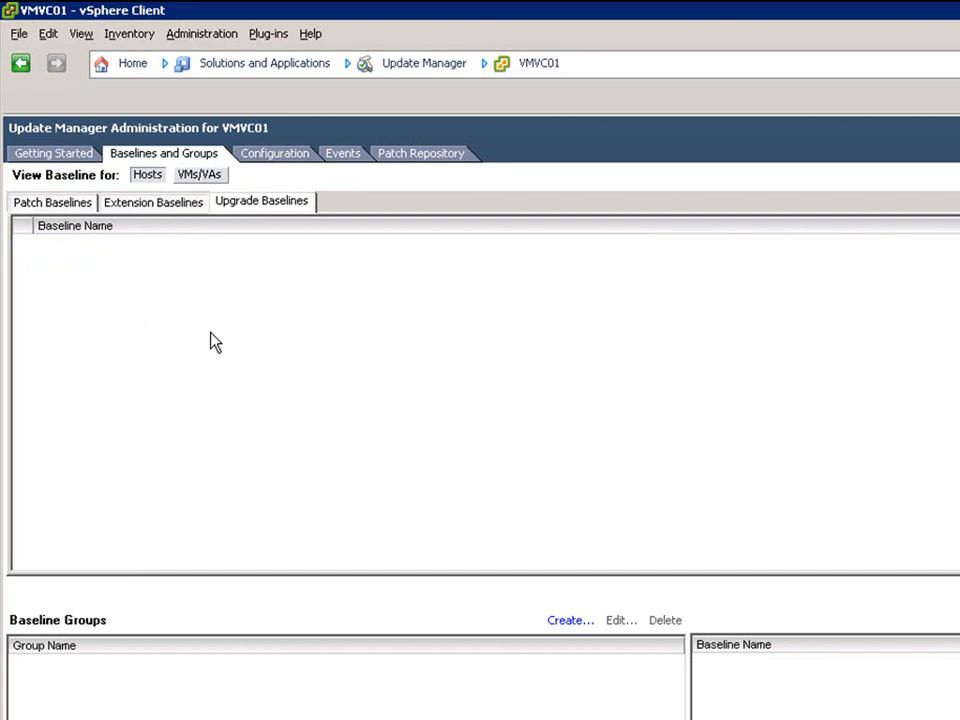
{"action": "left_click", "coordinate": [53, 205]}
{"action": "right_click", "coordinate": [278, 331]}
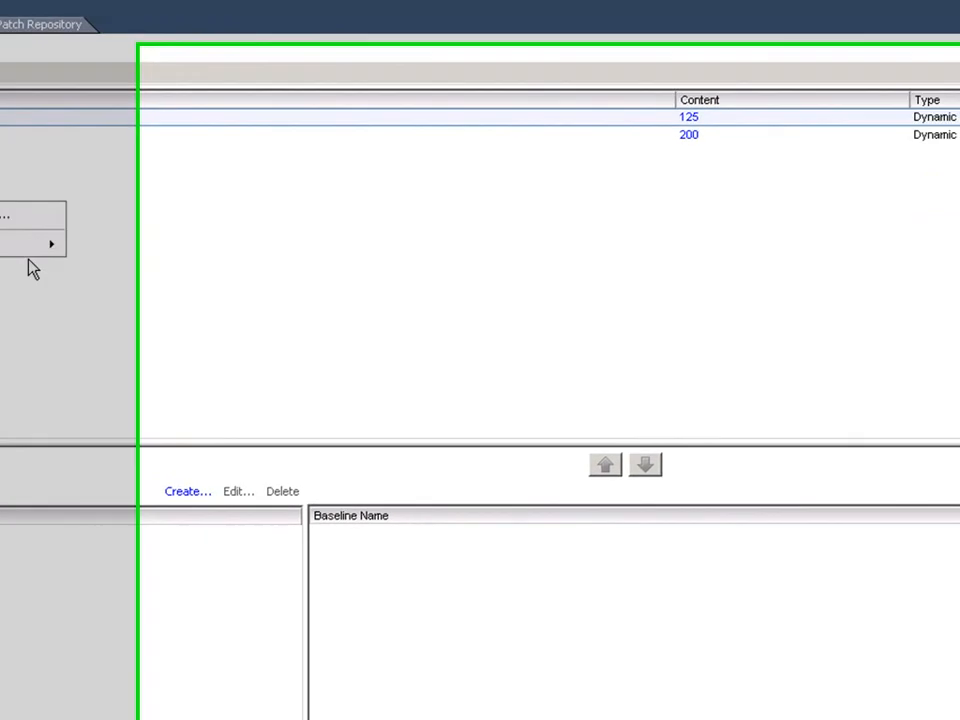
{"action": "left_click", "coordinate": [330, 345]}
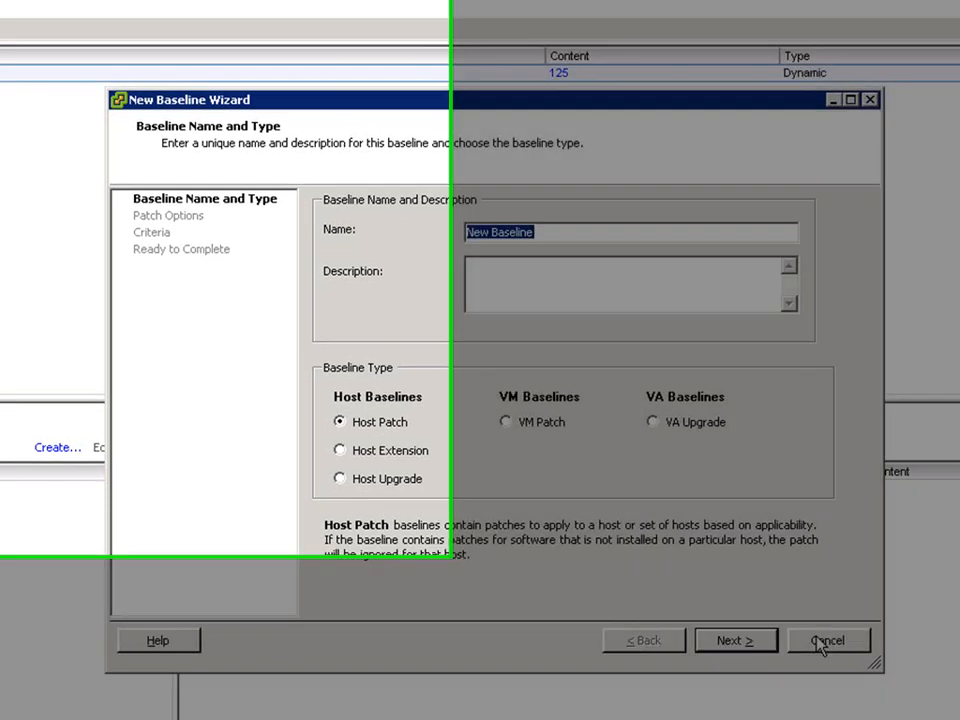
{"action": "left_click", "coordinate": [815, 637]}
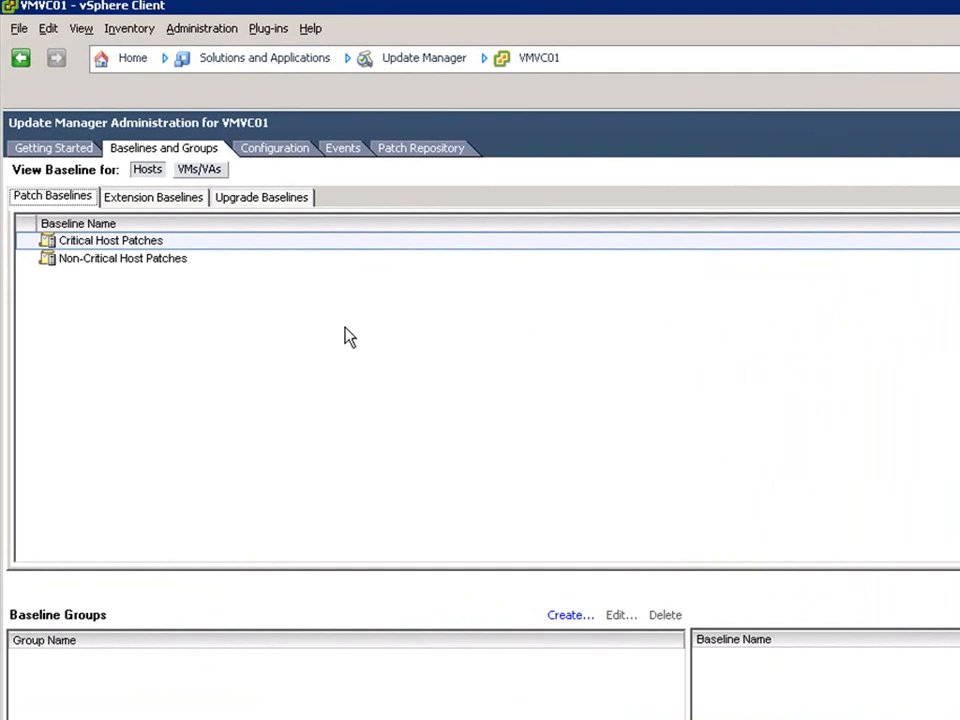
Go to Hosts and Clusters and view host esx01's Update Manager compliance
{"action": "left_click", "coordinate": [136, 59]}
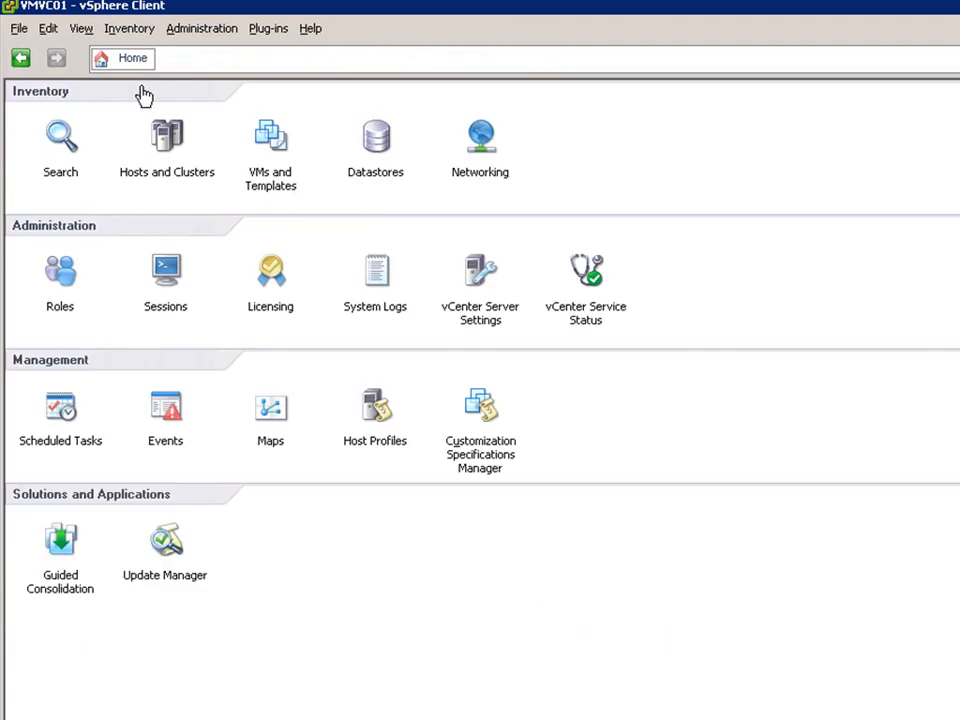
{"action": "left_click", "coordinate": [161, 178]}
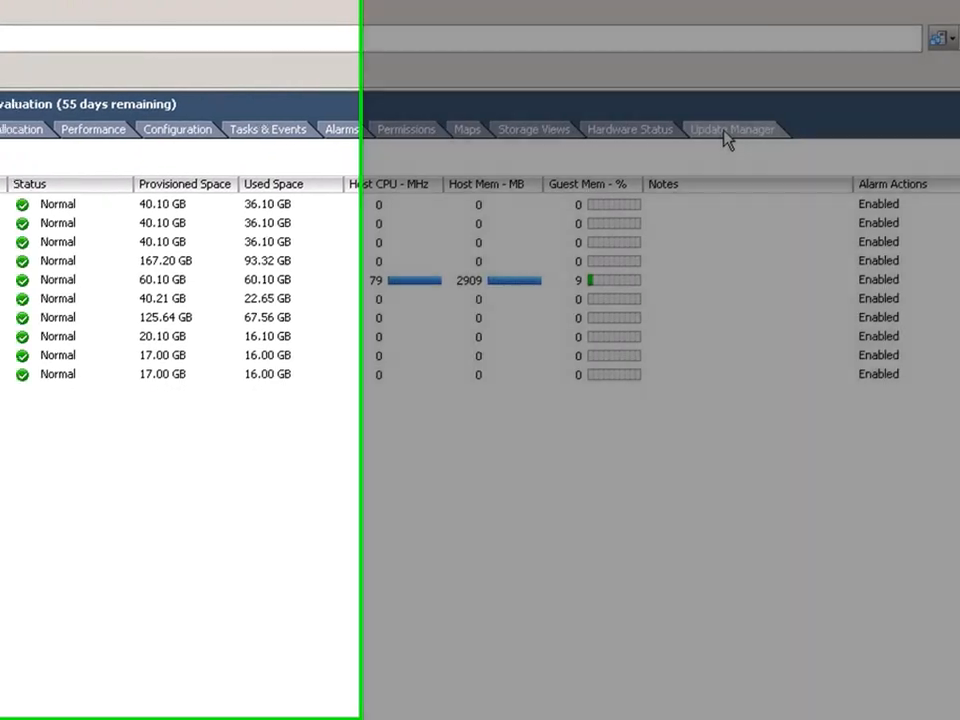
{"action": "left_click", "coordinate": [692, 130]}
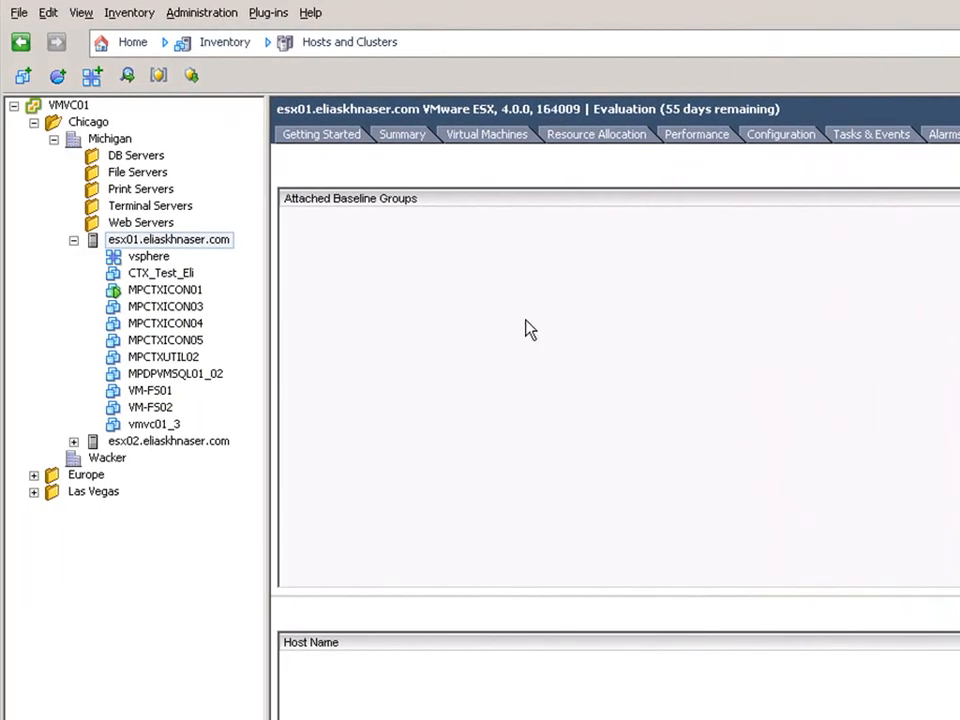
{"action": "right_click", "coordinate": [526, 320]}
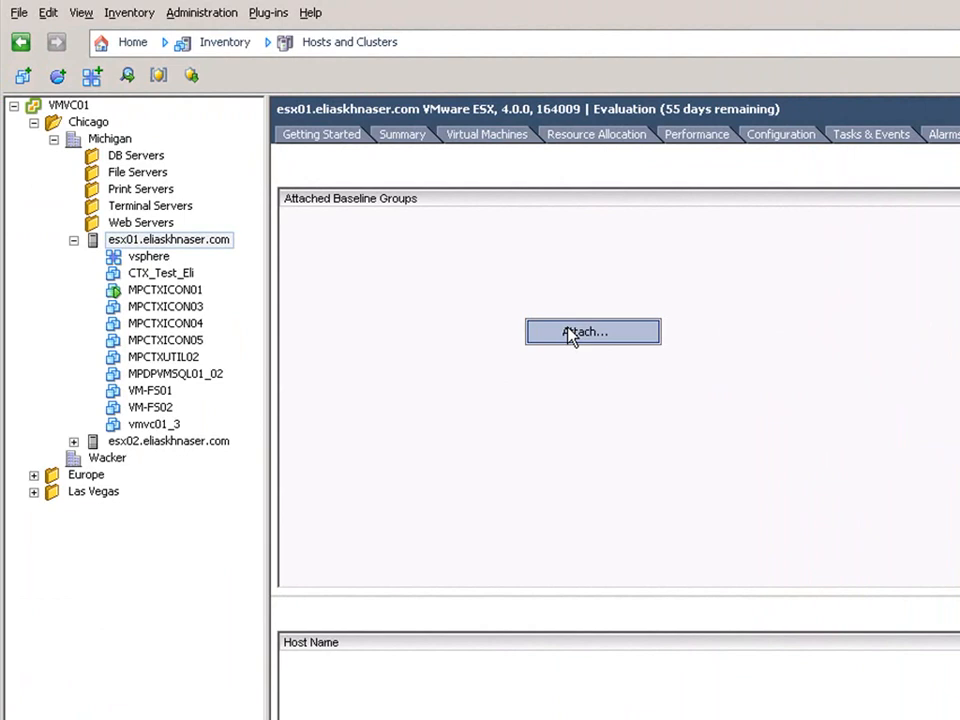
{"action": "left_click", "coordinate": [570, 333]}
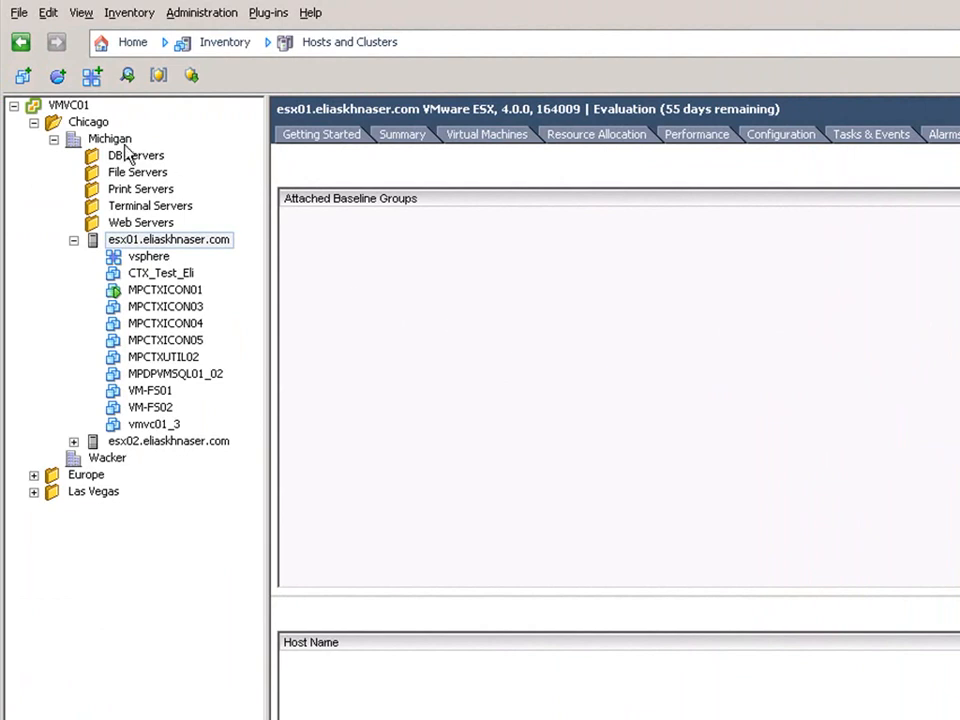
Attach the Critical and Non-Critical Host Patches baselines to the Michigan datacenter
{"action": "right_click", "coordinate": [108, 141]}
{"action": "left_click", "coordinate": [104, 148]}
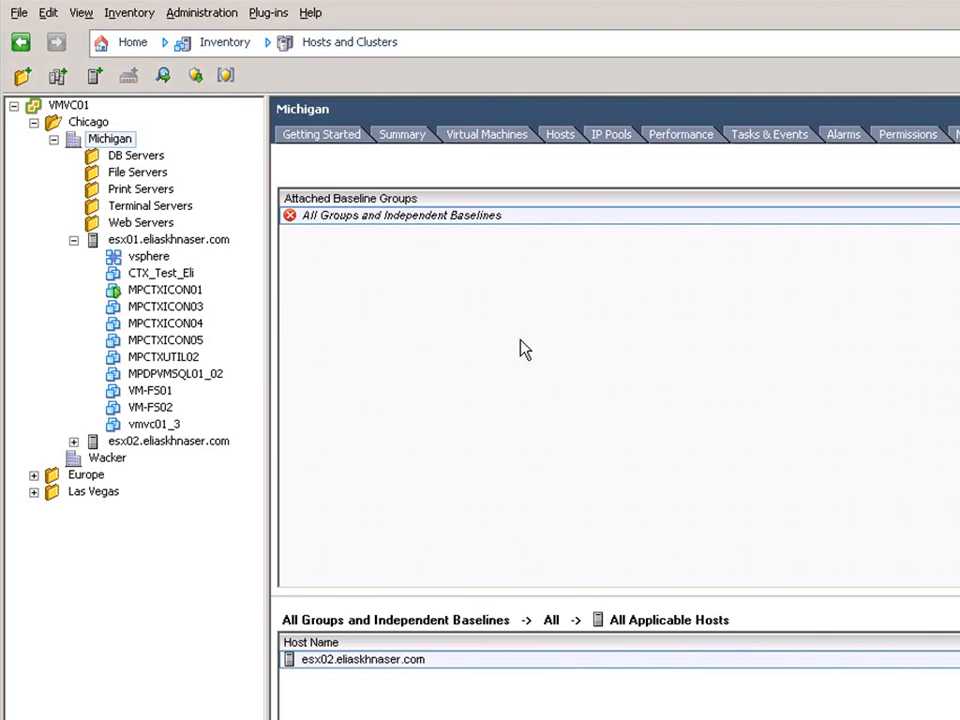
{"action": "right_click", "coordinate": [501, 300]}
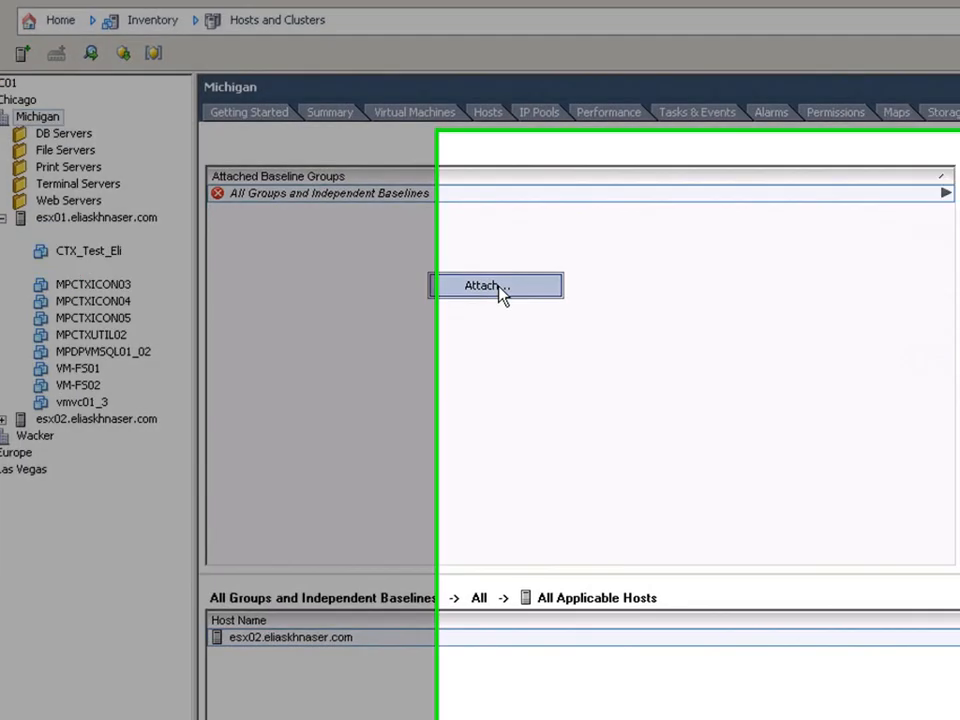
{"action": "left_click", "coordinate": [499, 285]}
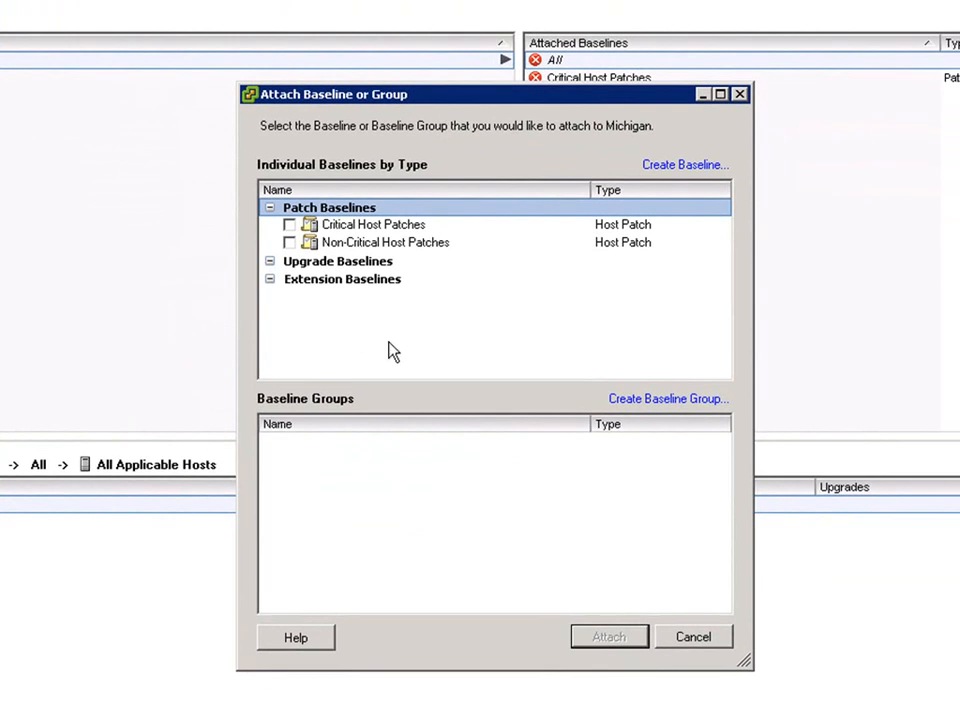
{"action": "left_click", "coordinate": [289, 226]}
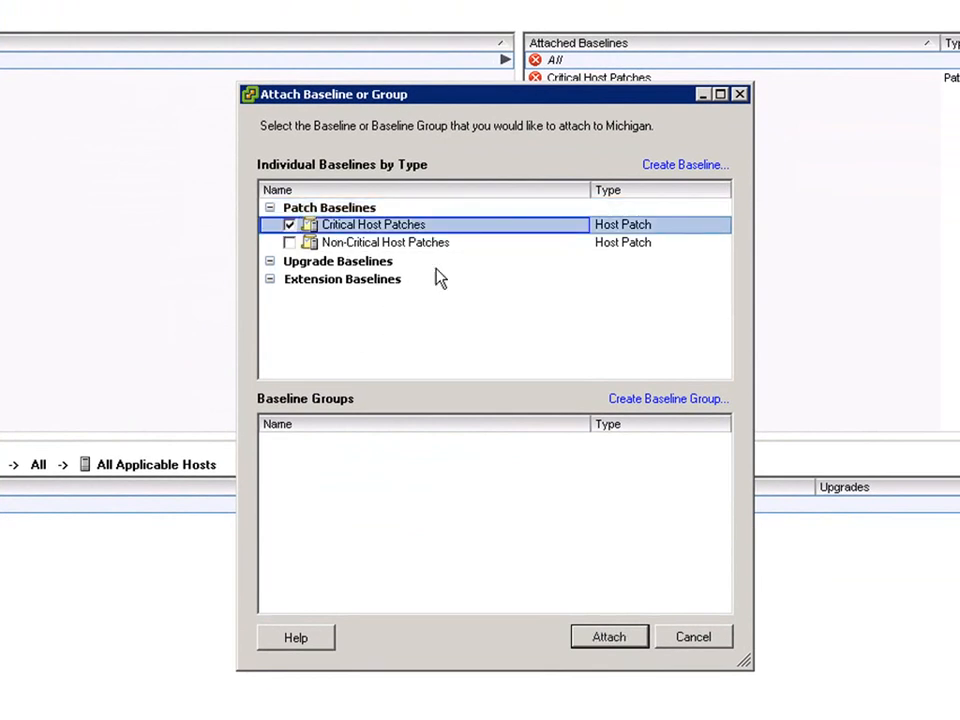
{"action": "left_click", "coordinate": [289, 243]}
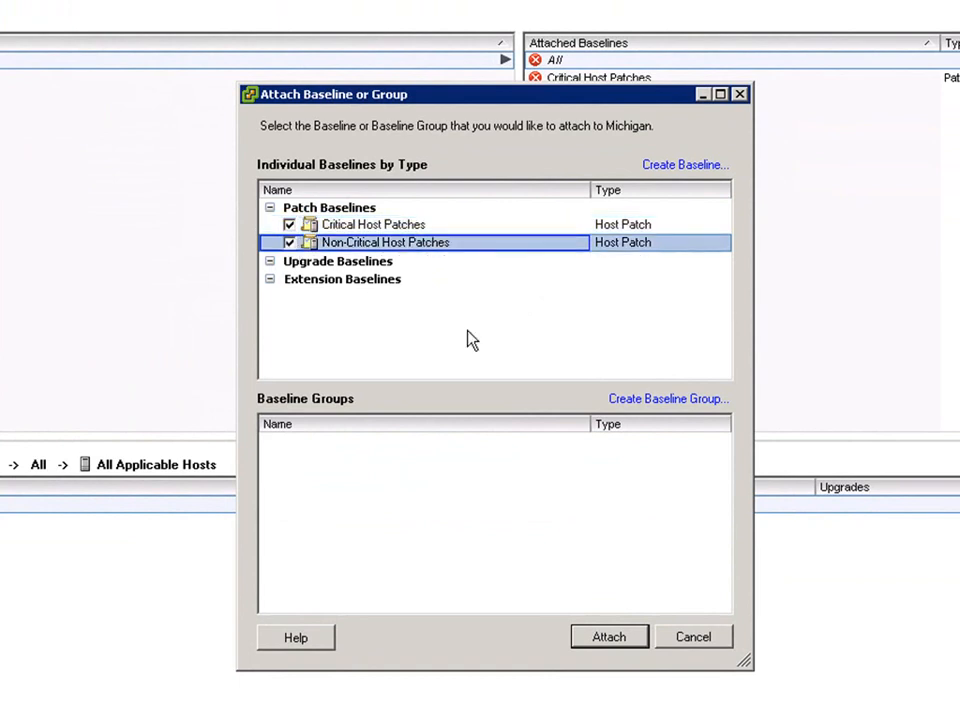
{"action": "left_click", "coordinate": [603, 640]}
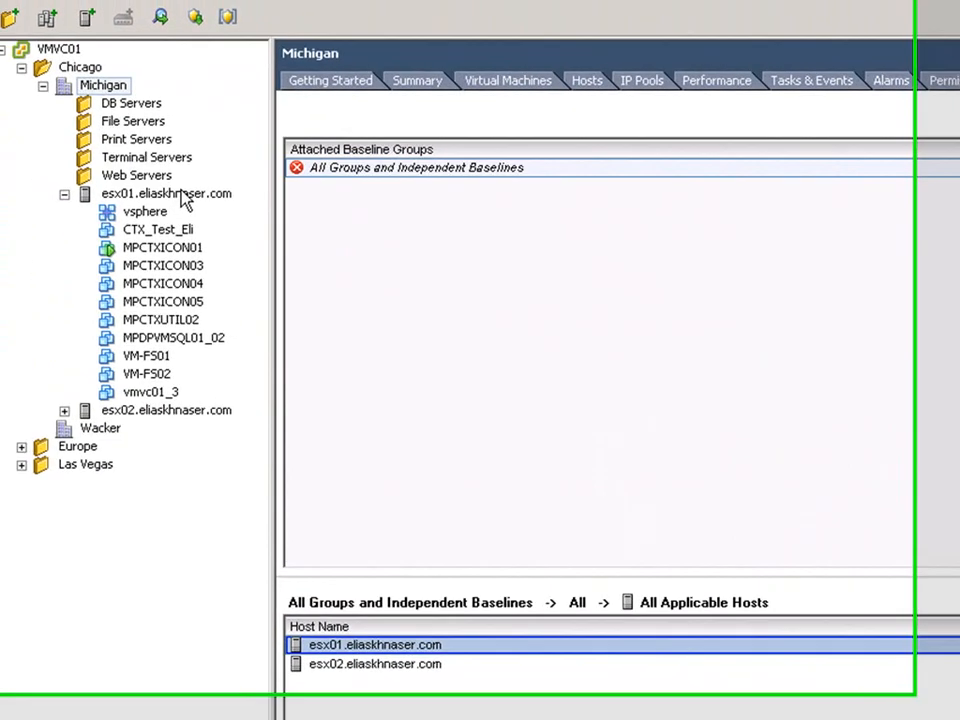
Run Scan for Updates on host esx01 with Patches and Extensions and Upgrades checked
{"action": "right_click", "coordinate": [200, 203]}
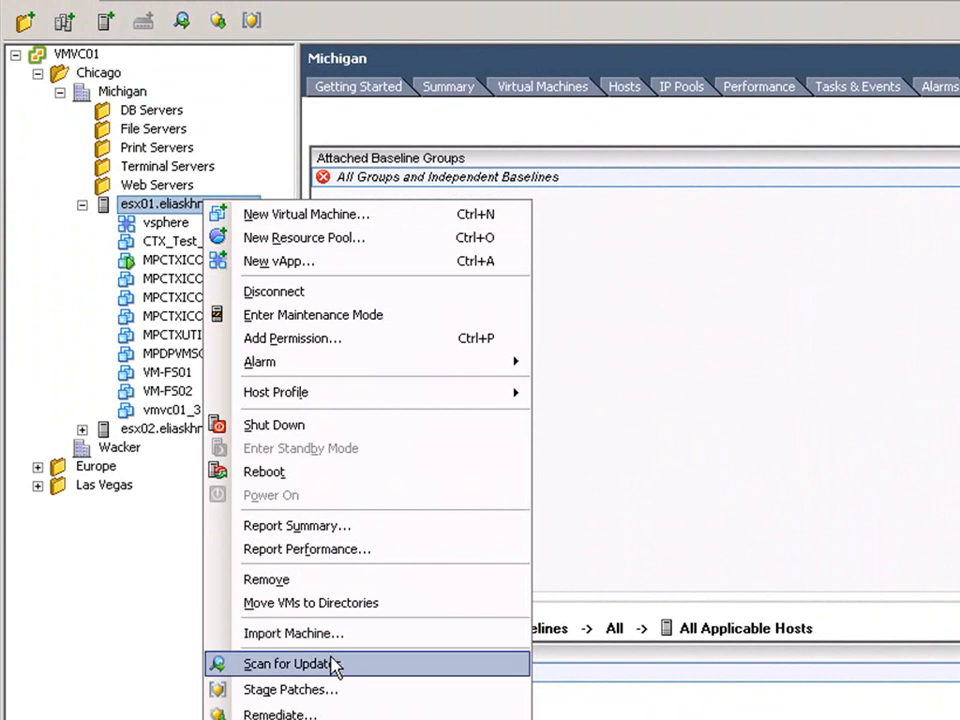
{"action": "left_click", "coordinate": [290, 664]}
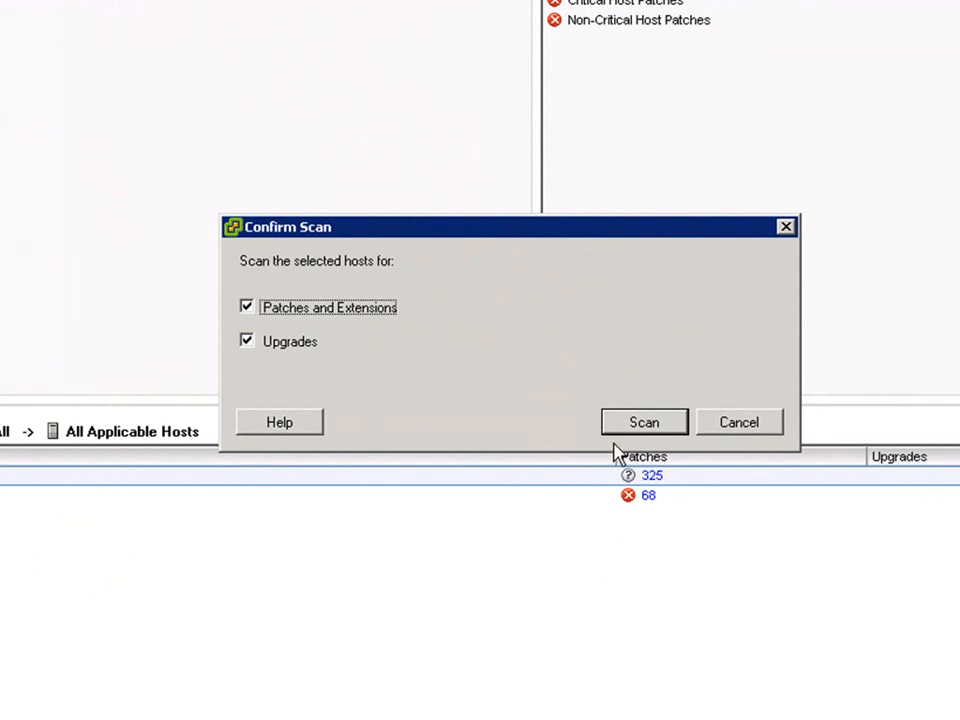
{"action": "left_click", "coordinate": [643, 423]}
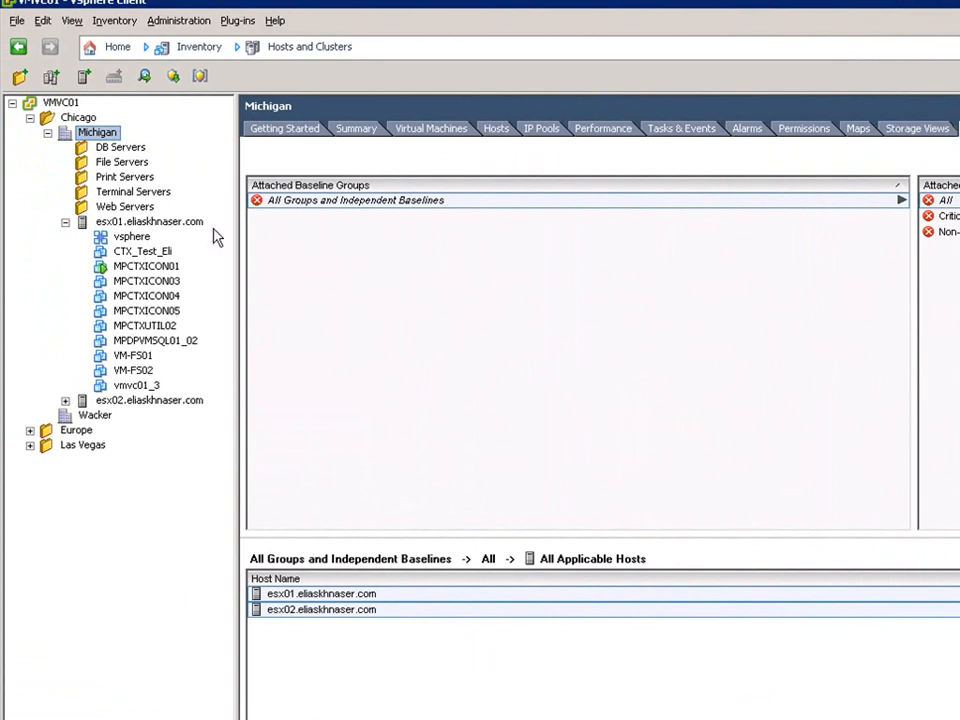
Start the Remediate wizard for host esx02
{"action": "right_click", "coordinate": [145, 223]}
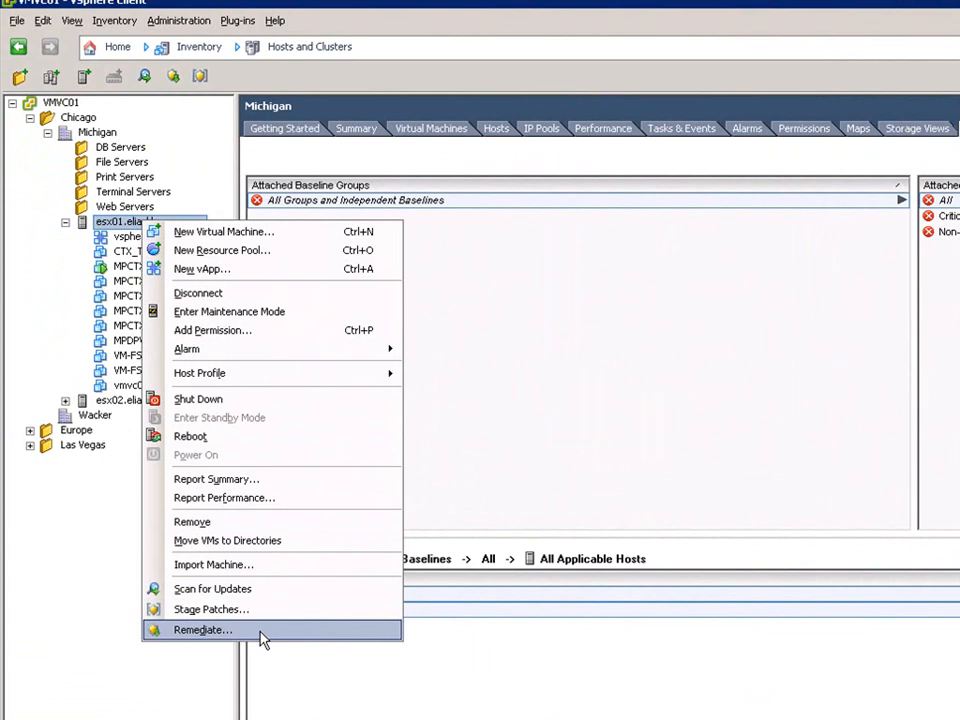
{"action": "left_click", "coordinate": [521, 418]}
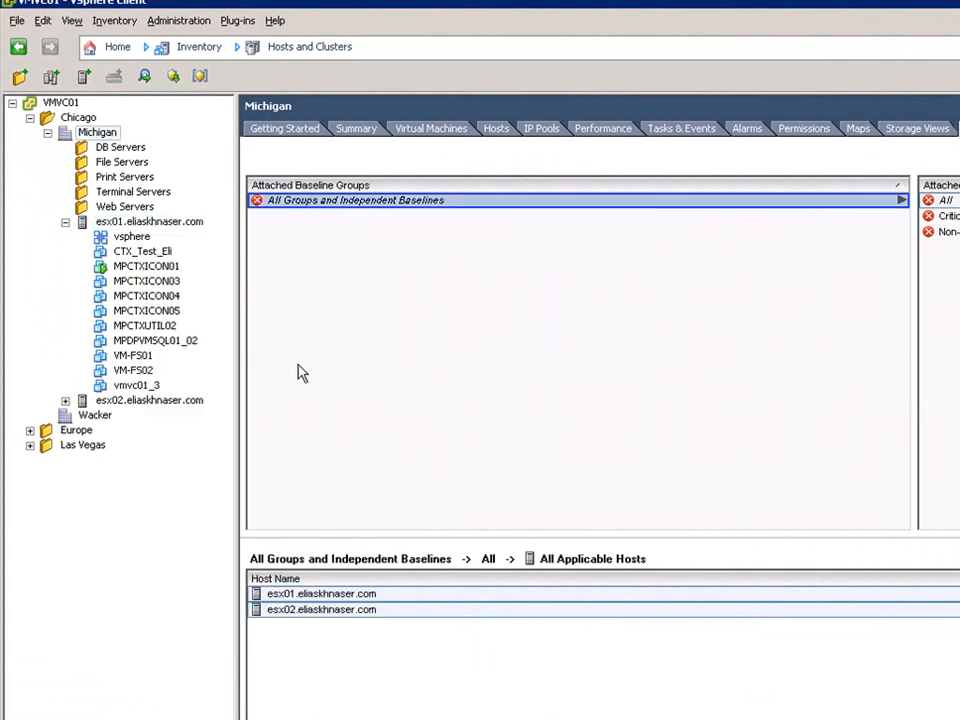
{"action": "right_click", "coordinate": [175, 402]}
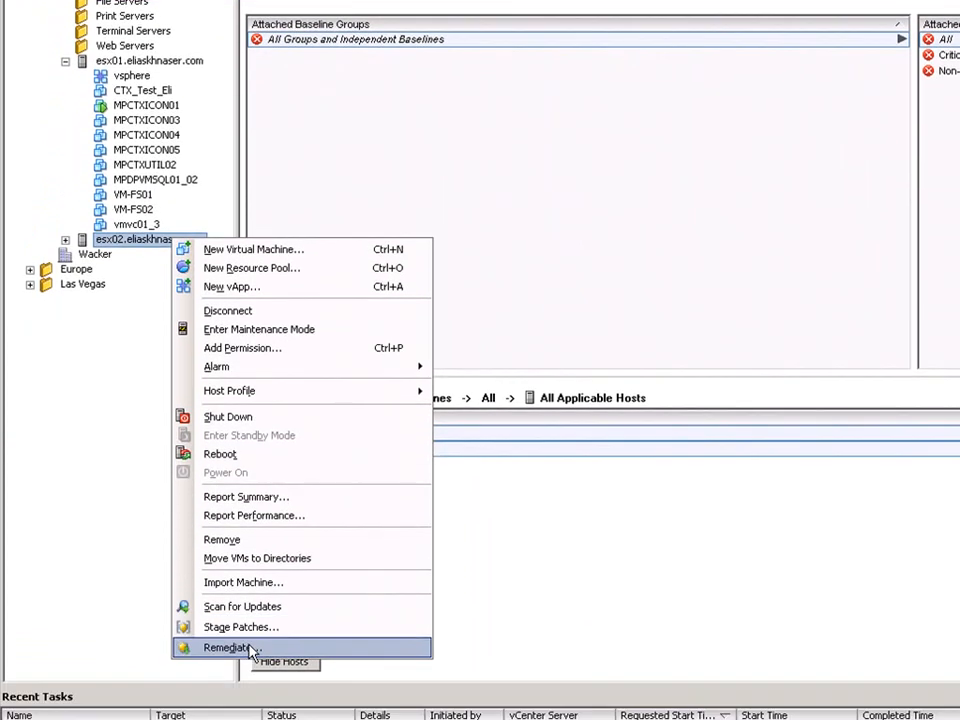
{"action": "left_click", "coordinate": [250, 674]}
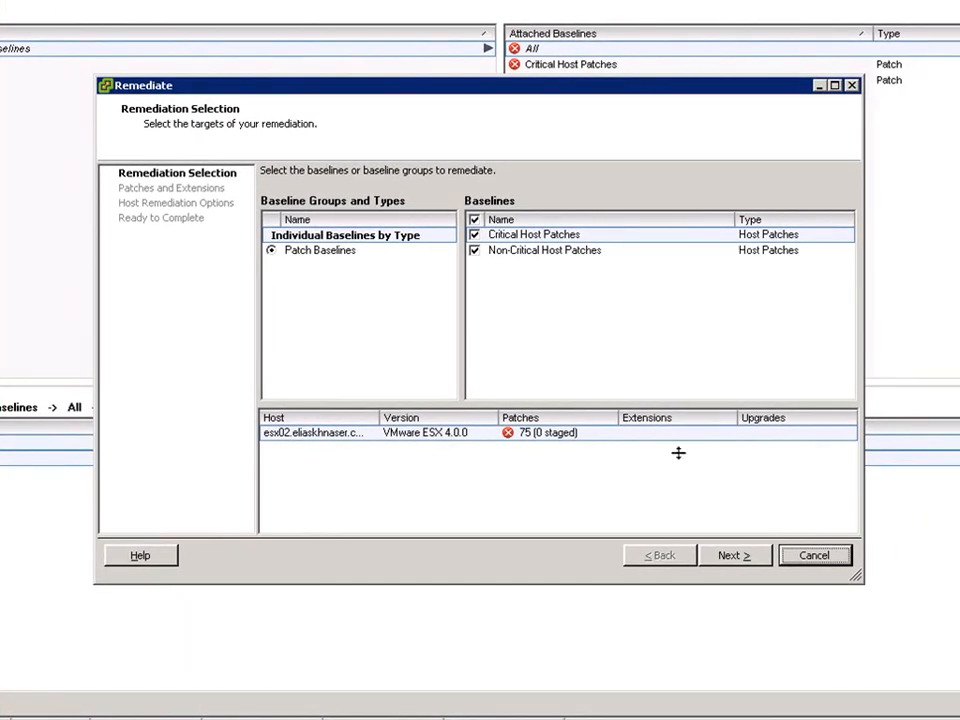
Accept all 75 patches and default host options, then finish the remediation
{"action": "left_click", "coordinate": [729, 558]}
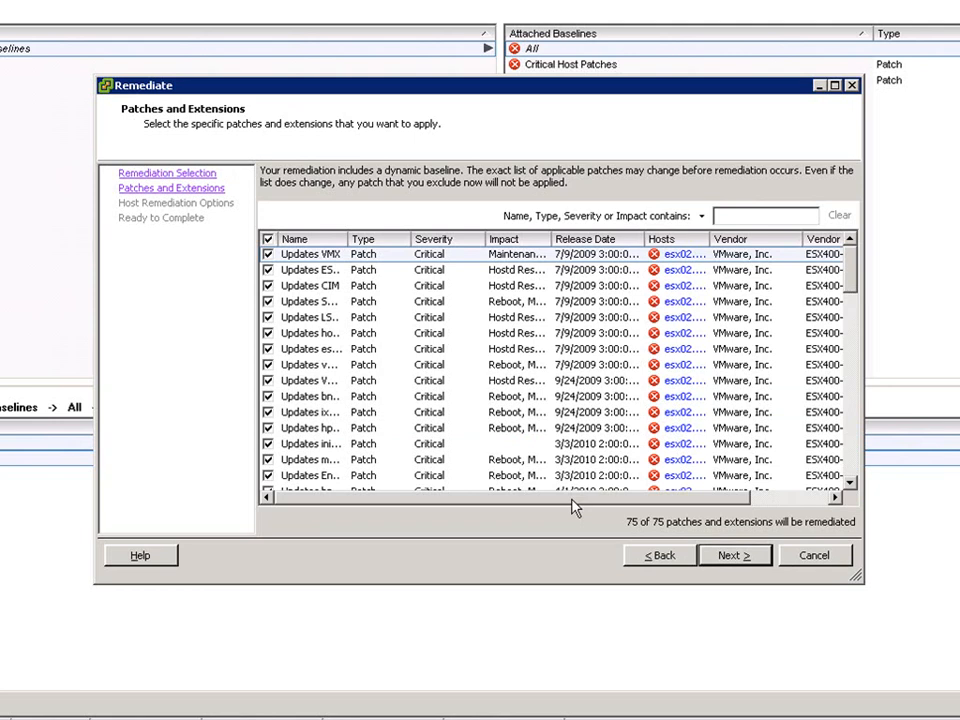
{"action": "left_click", "coordinate": [733, 558]}
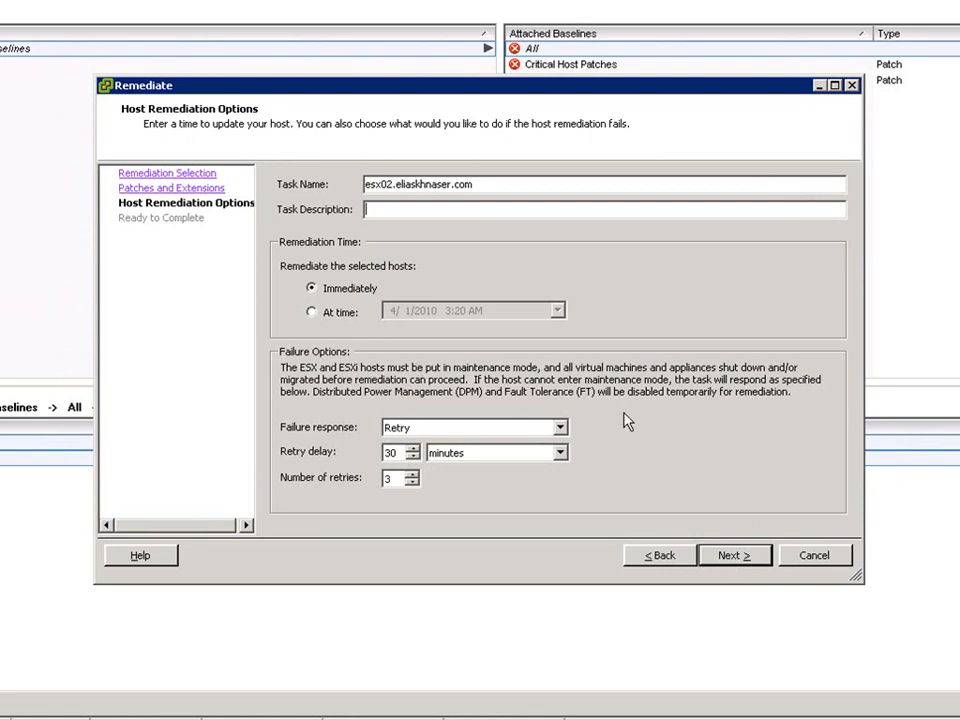
{"action": "left_click", "coordinate": [739, 560]}
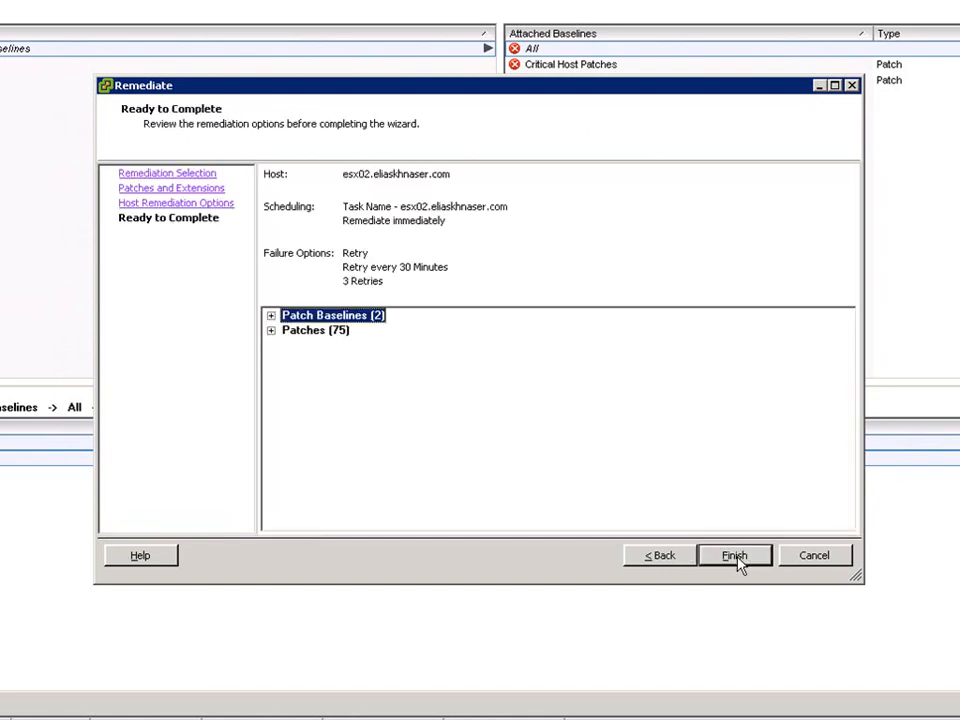
{"action": "left_click", "coordinate": [736, 558]}
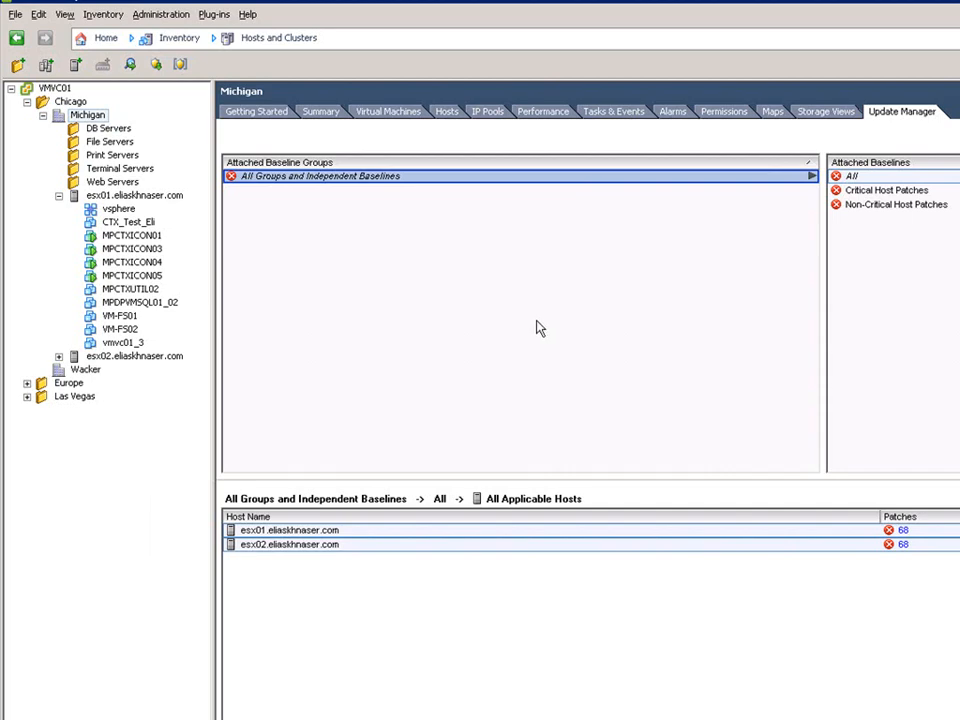
{"action": "right_click", "coordinate": [147, 196]}
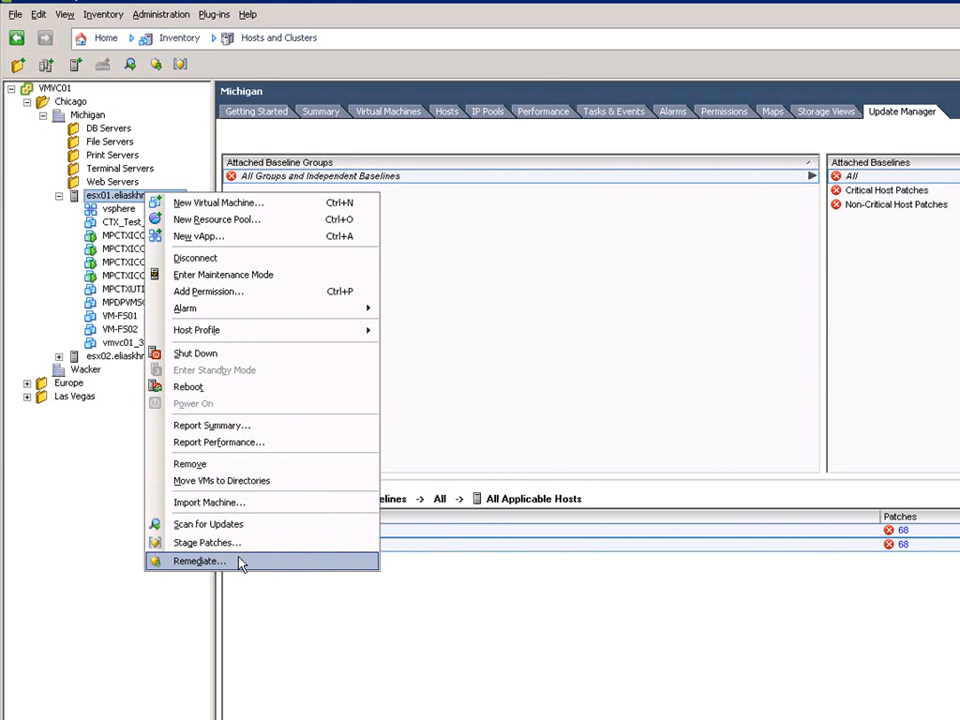
{"action": "left_click", "coordinate": [424, 379]}
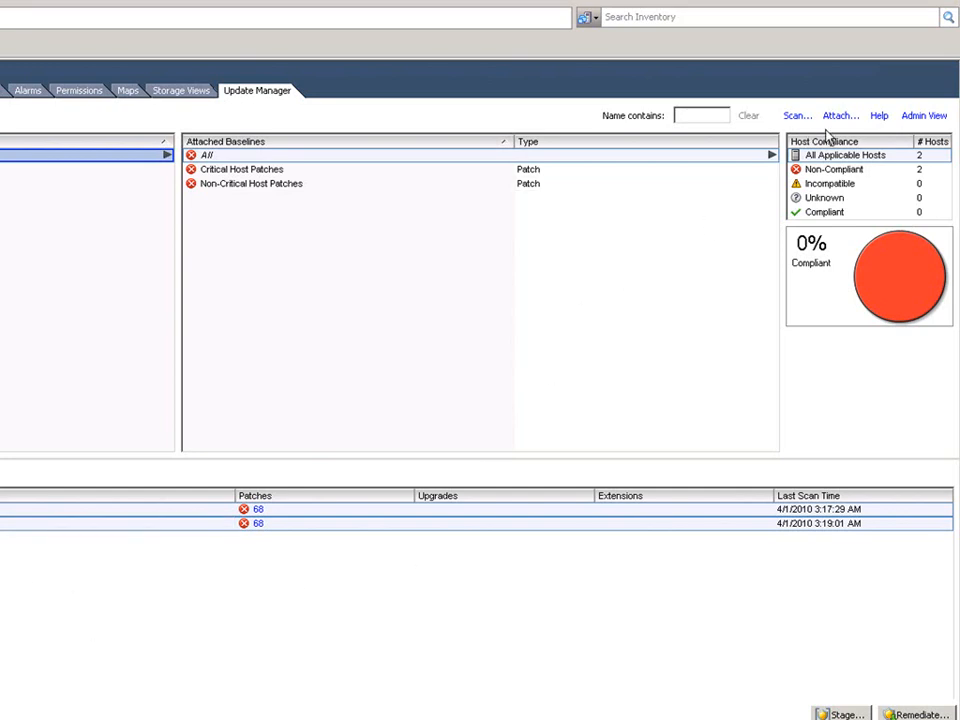
{"action": "left_click", "coordinate": [921, 116]}
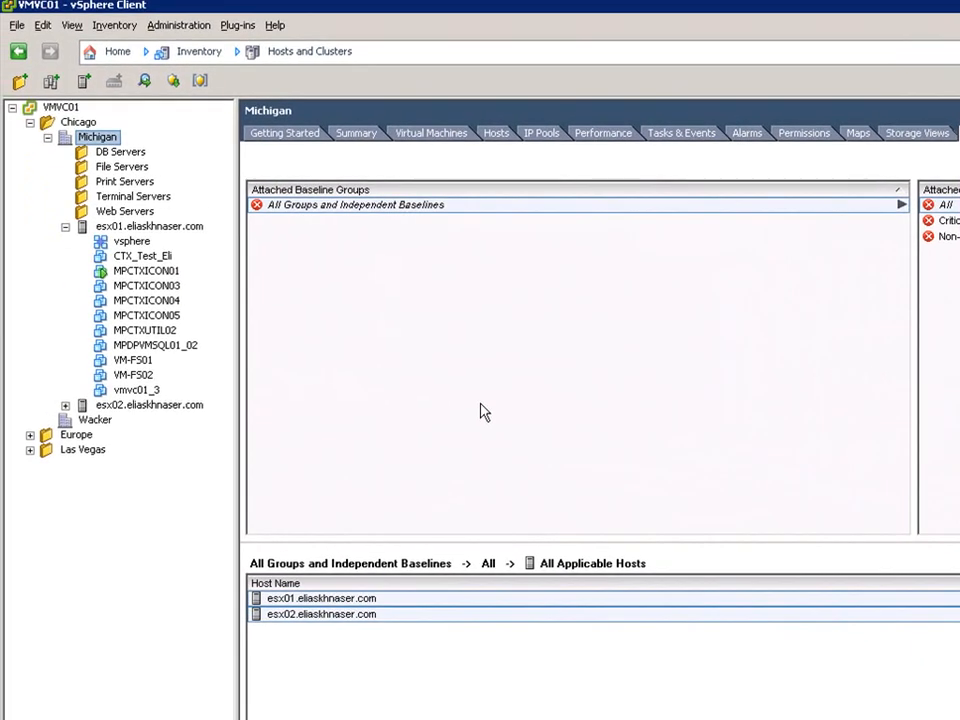
Show the VM_Upgrades folder's Update Manager compliance view in VMs and Templates
{"action": "left_click", "coordinate": [114, 52]}
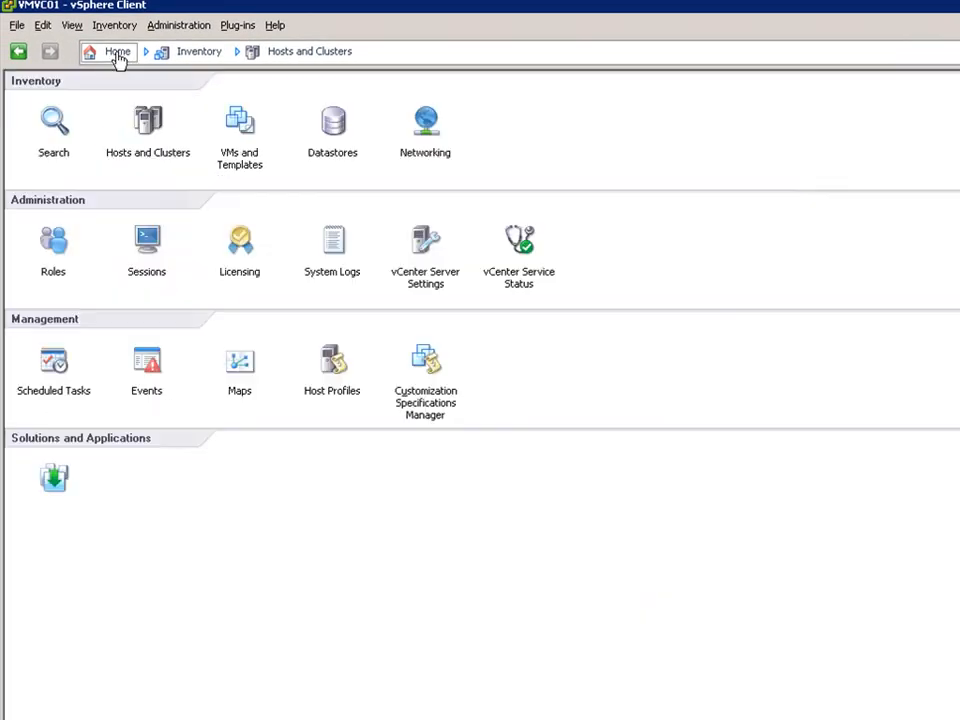
{"action": "left_click", "coordinate": [241, 148]}
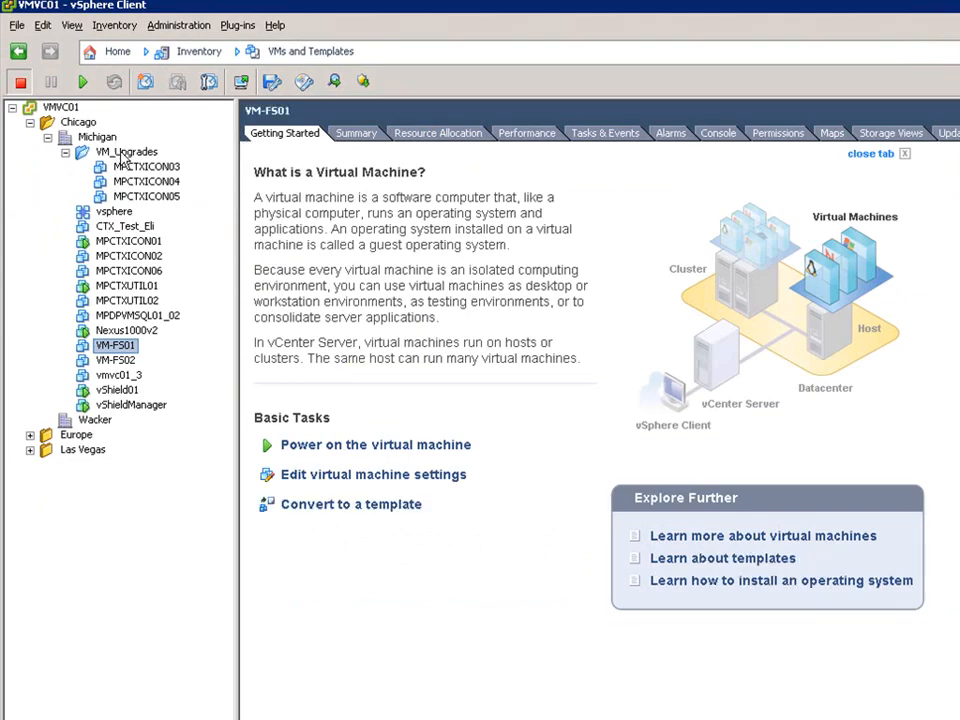
{"action": "left_click", "coordinate": [126, 153]}
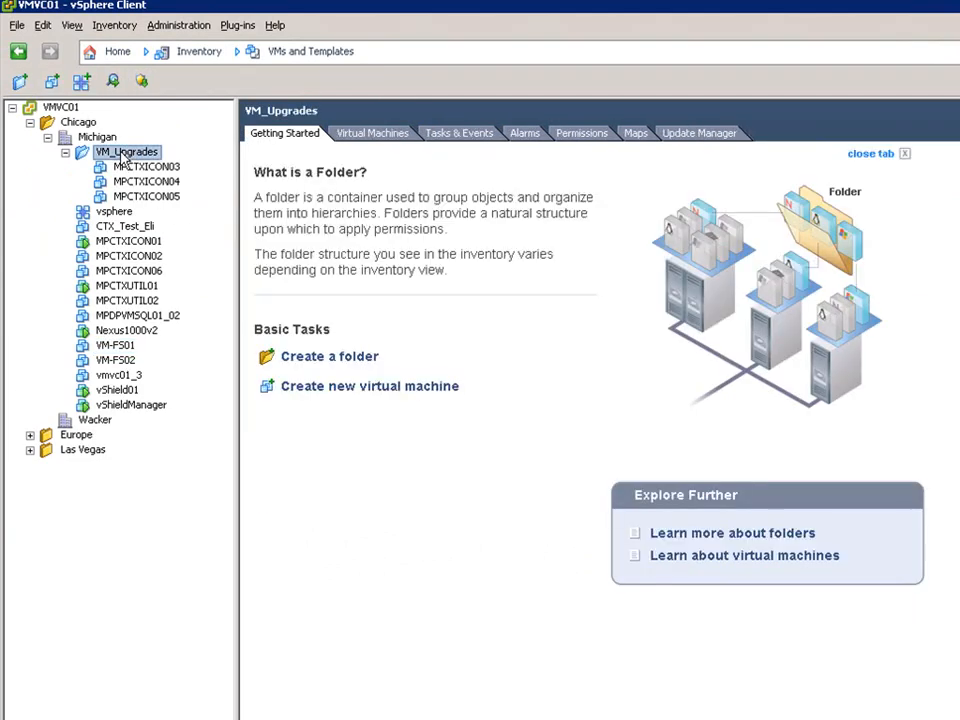
{"action": "left_click", "coordinate": [680, 136]}
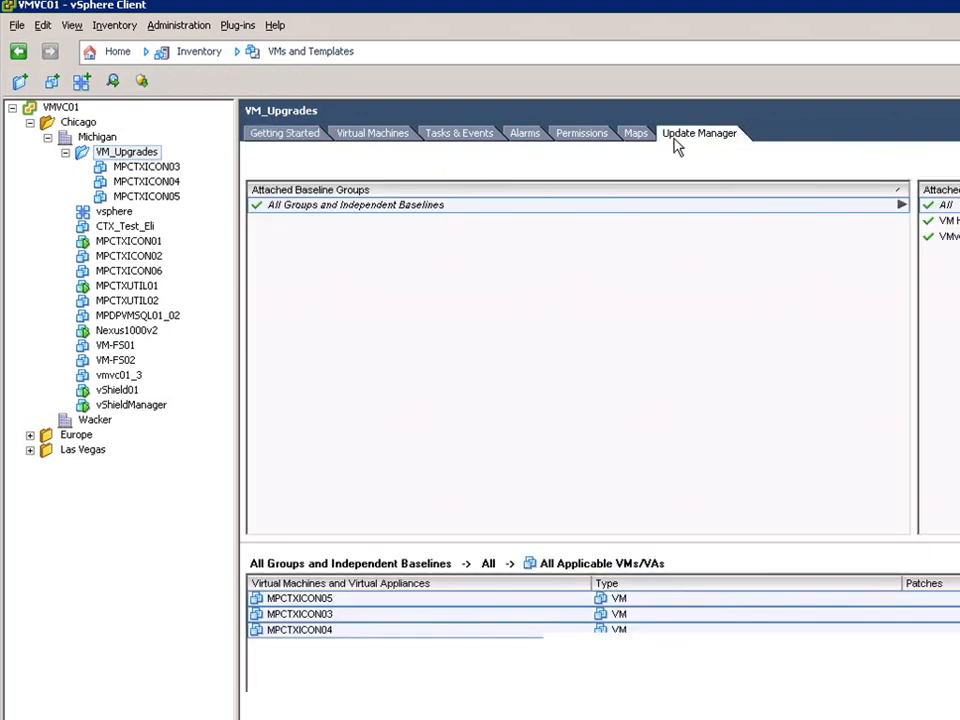
Attach the Critical and Non-Critical VM Patches baselines to VM_Upgrades and request a scan
{"action": "right_click", "coordinate": [479, 281]}
{"action": "left_click", "coordinate": [521, 289]}
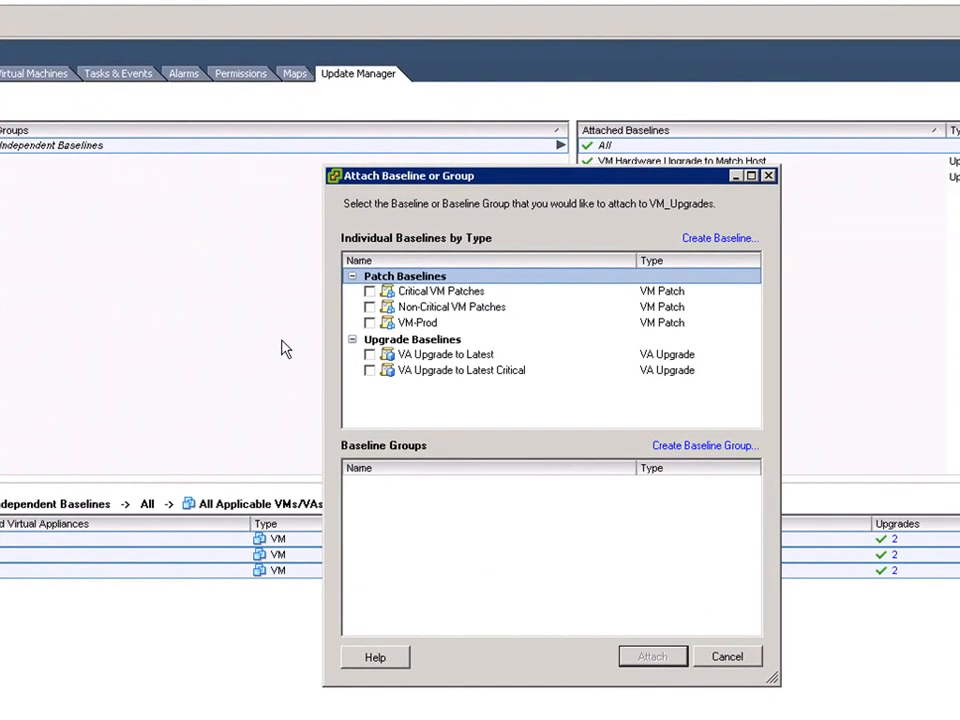
{"action": "left_click", "coordinate": [370, 291]}
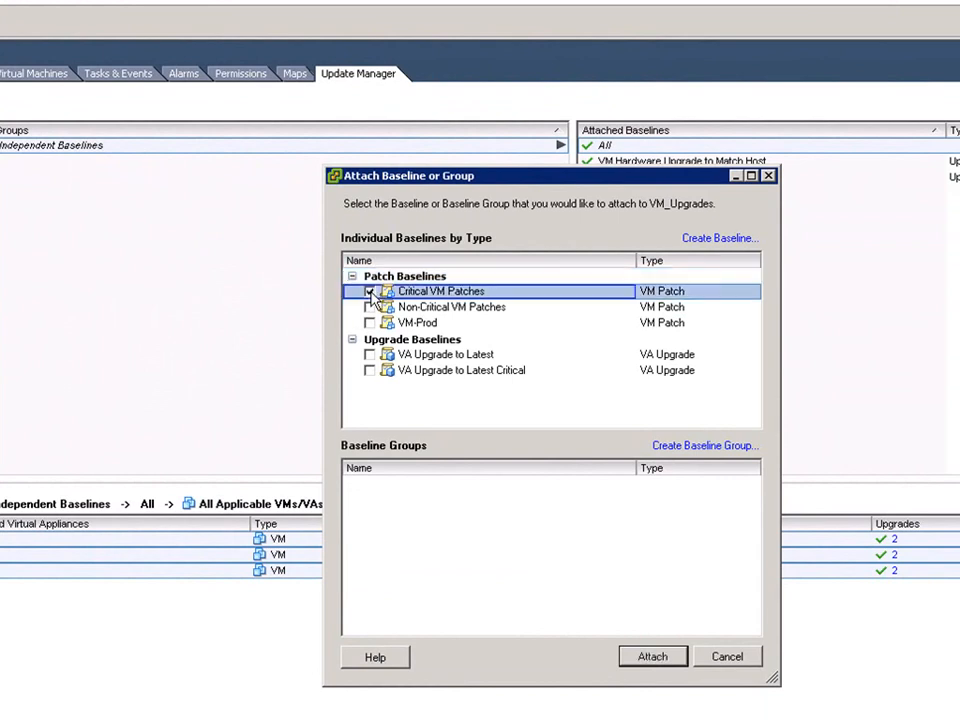
{"action": "left_click", "coordinate": [370, 307]}
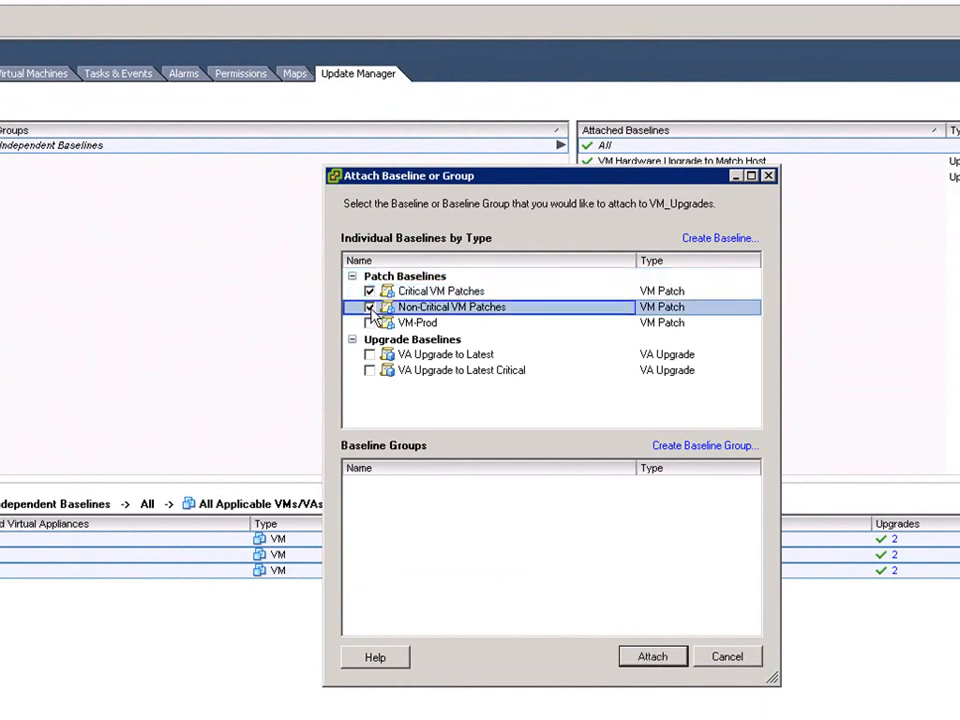
{"action": "left_click", "coordinate": [653, 657]}
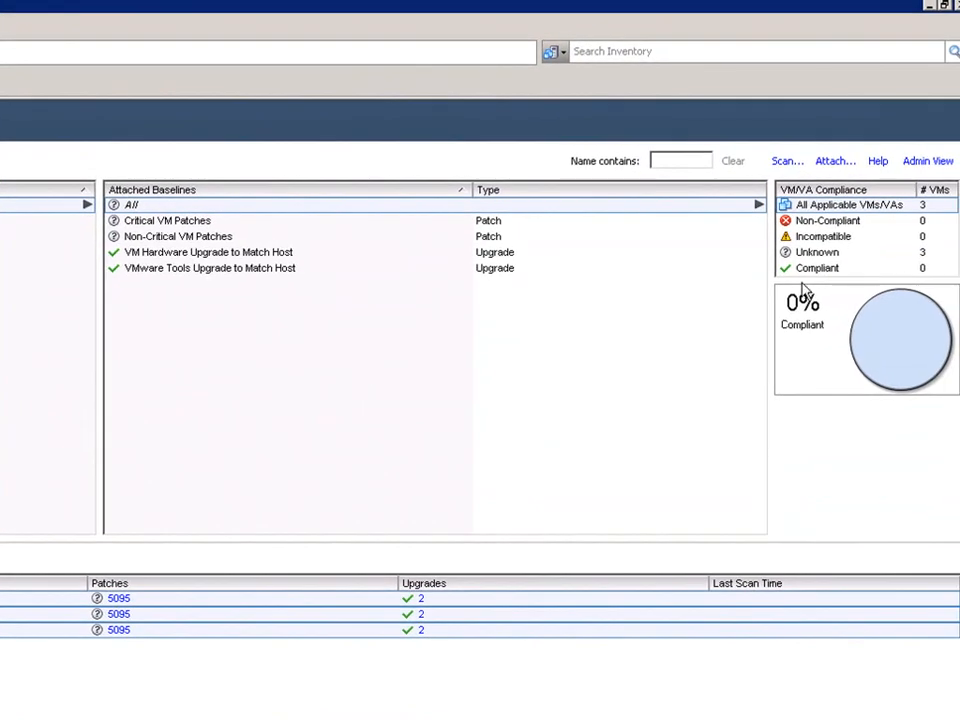
{"action": "left_click", "coordinate": [787, 162]}
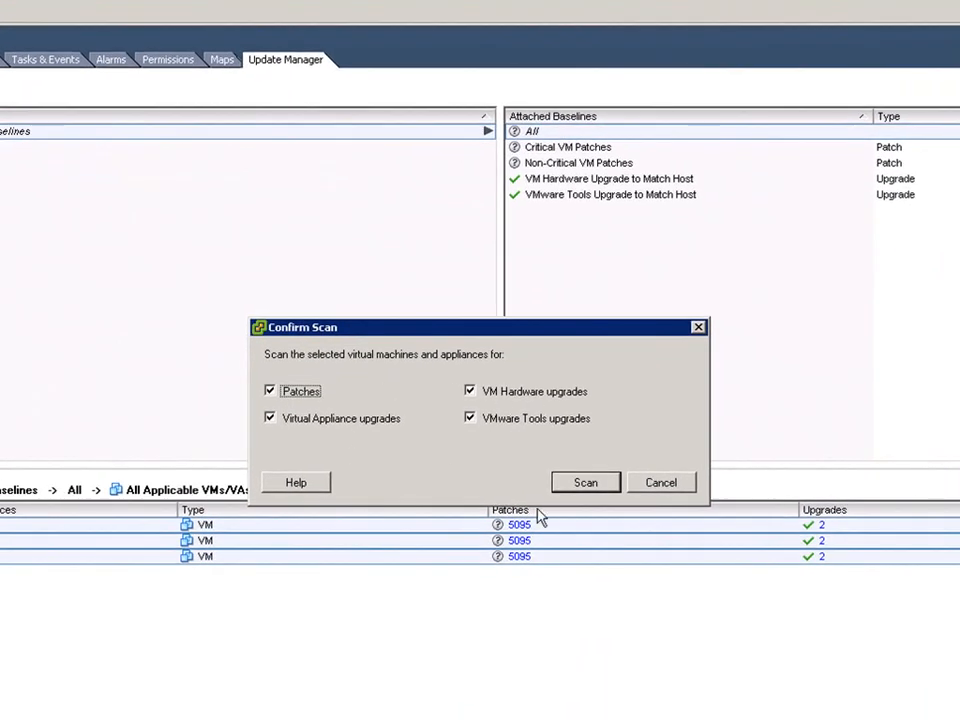
Confirm the scan, then start remediating the three VMs missing 40, 84 and 85 patches
{"action": "left_click", "coordinate": [584, 482]}
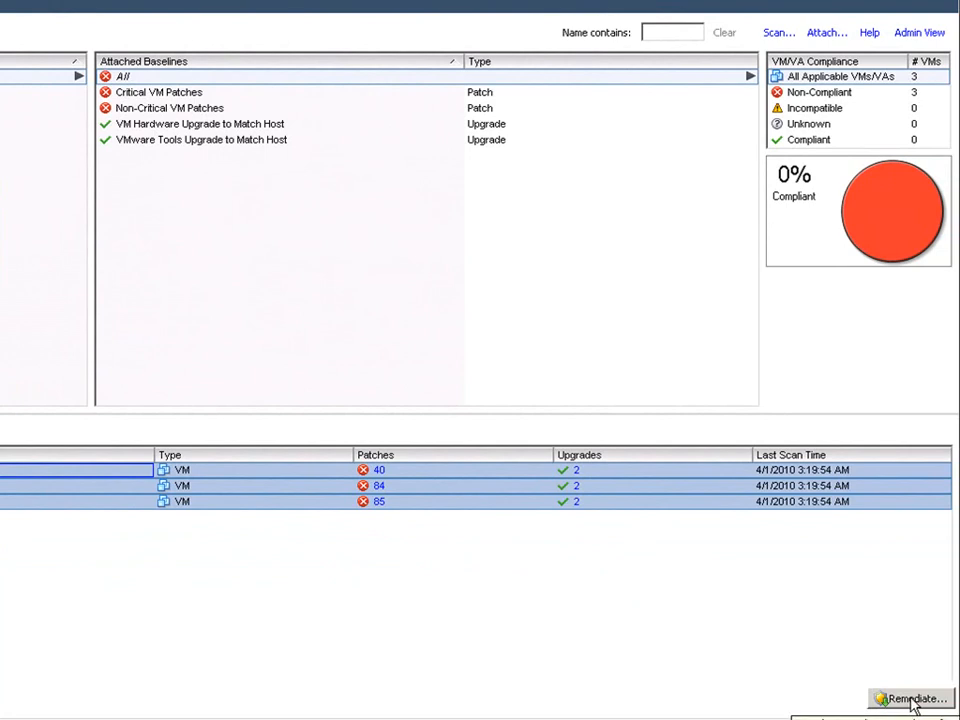
{"action": "left_click", "coordinate": [912, 700]}
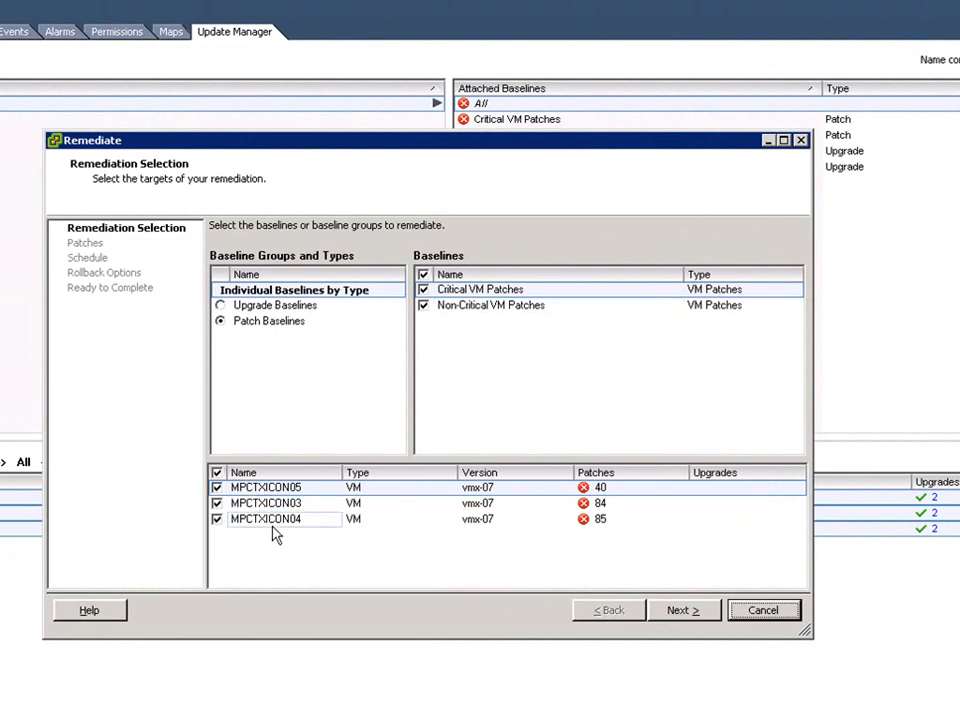
Accept all listed patches and keep immediate scheduling in the Remediate wizard
{"action": "left_click", "coordinate": [680, 611]}
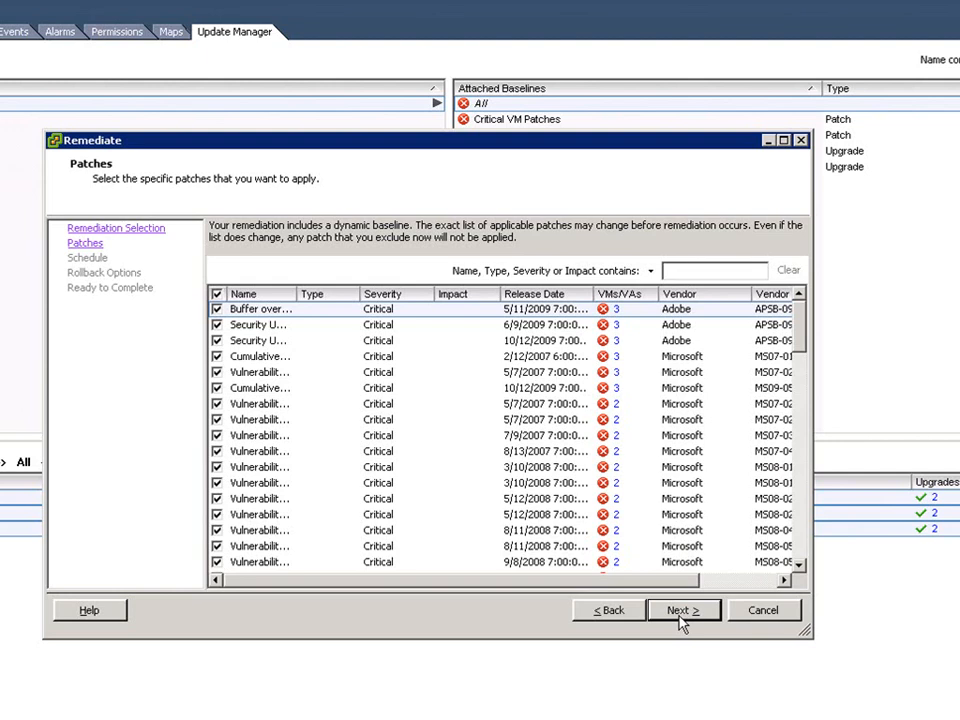
{"action": "left_click", "coordinate": [682, 612]}
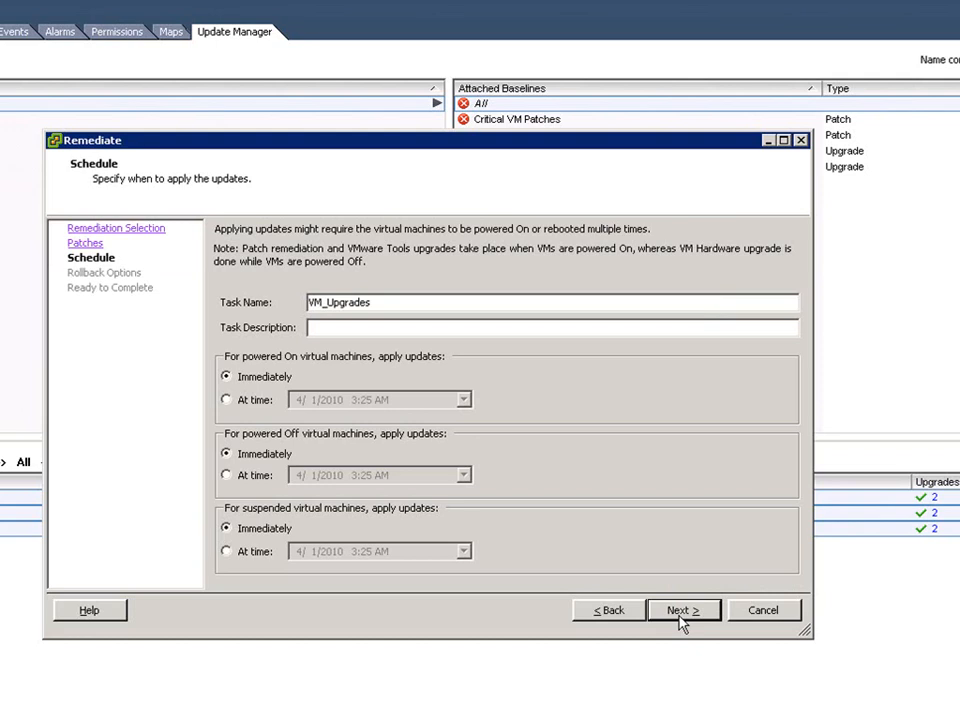
{"action": "left_click", "coordinate": [682, 612]}
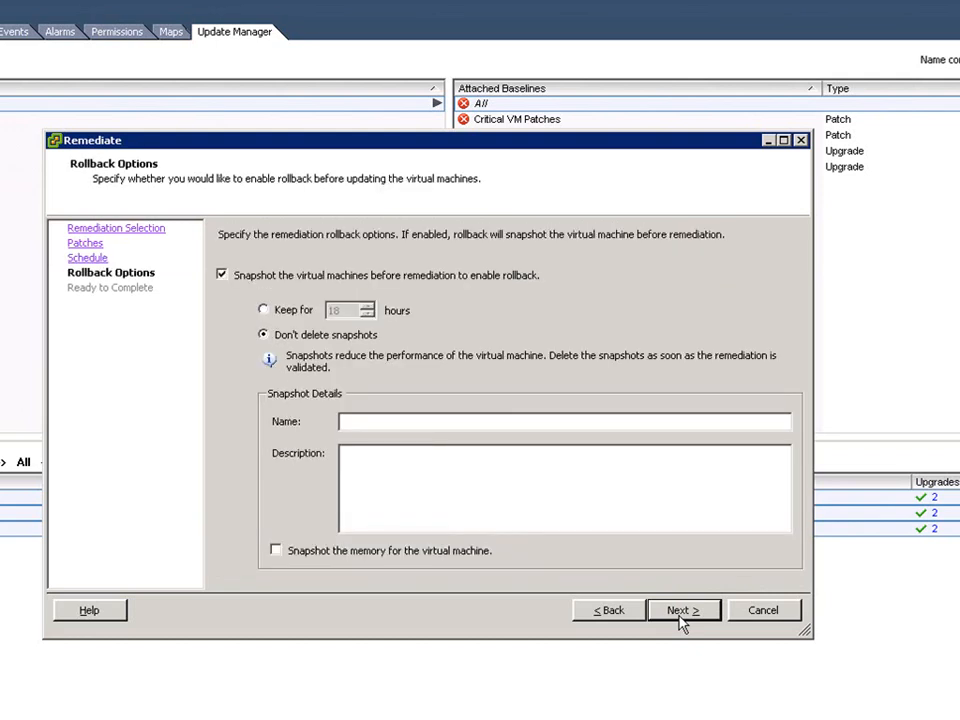
Snapshot VM memory, keep snapshots for 1 hour, and finish the remediation
{"action": "left_click", "coordinate": [454, 553]}
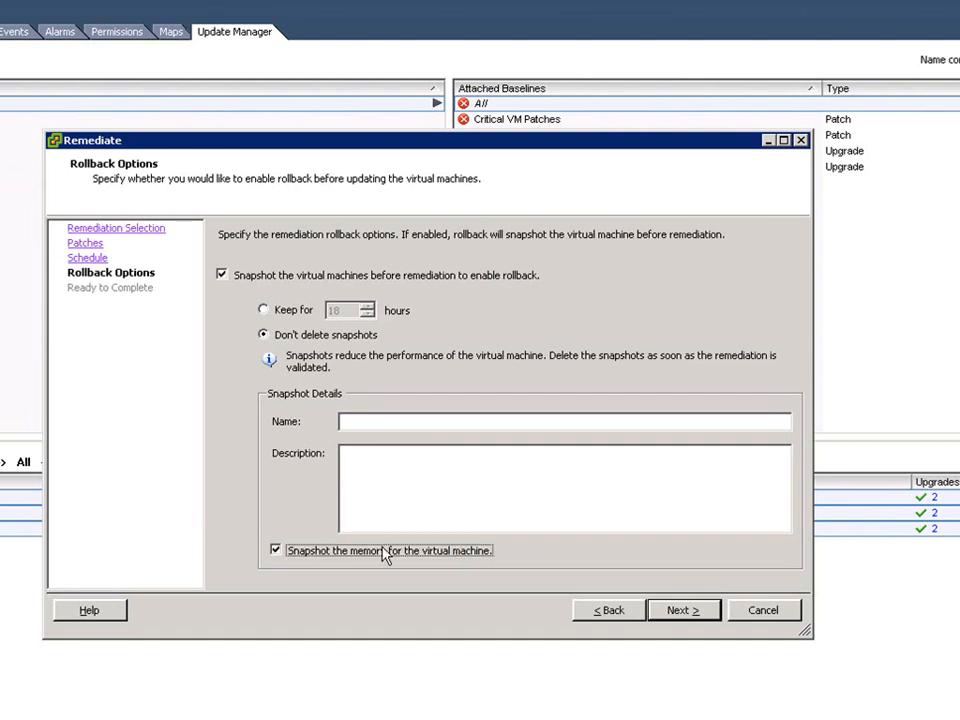
{"action": "left_click", "coordinate": [288, 314]}
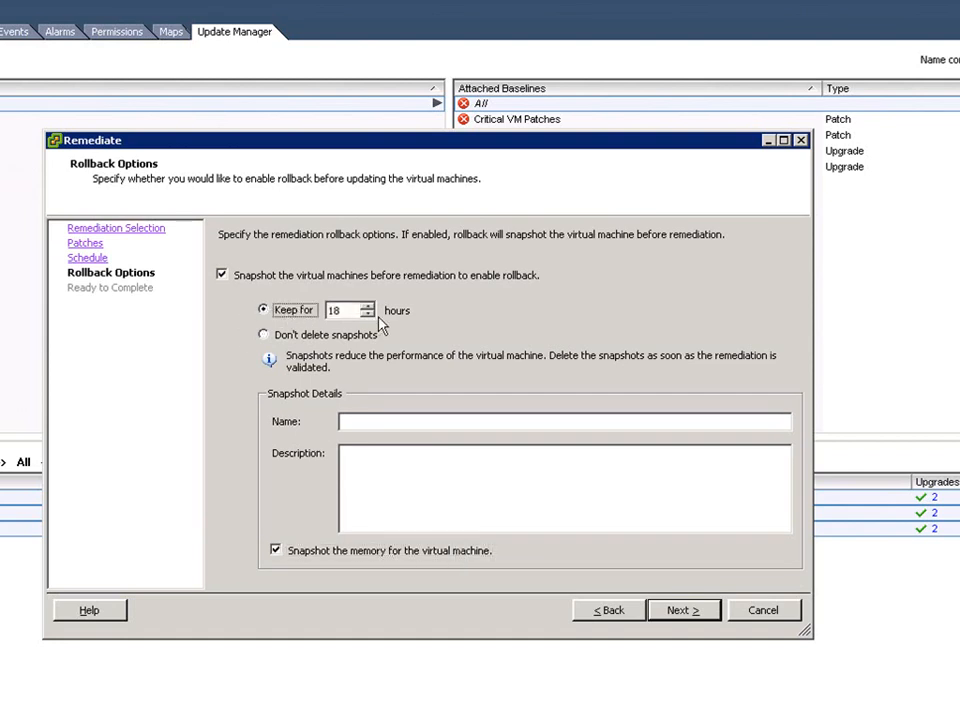
{"action": "left_click", "coordinate": [368, 314]}
{"action": "left_click", "coordinate": [368, 314]}
{"action": "left_click", "coordinate": [368, 314]}
{"action": "left_click", "coordinate": [368, 314]}
{"action": "left_click", "coordinate": [686, 613]}
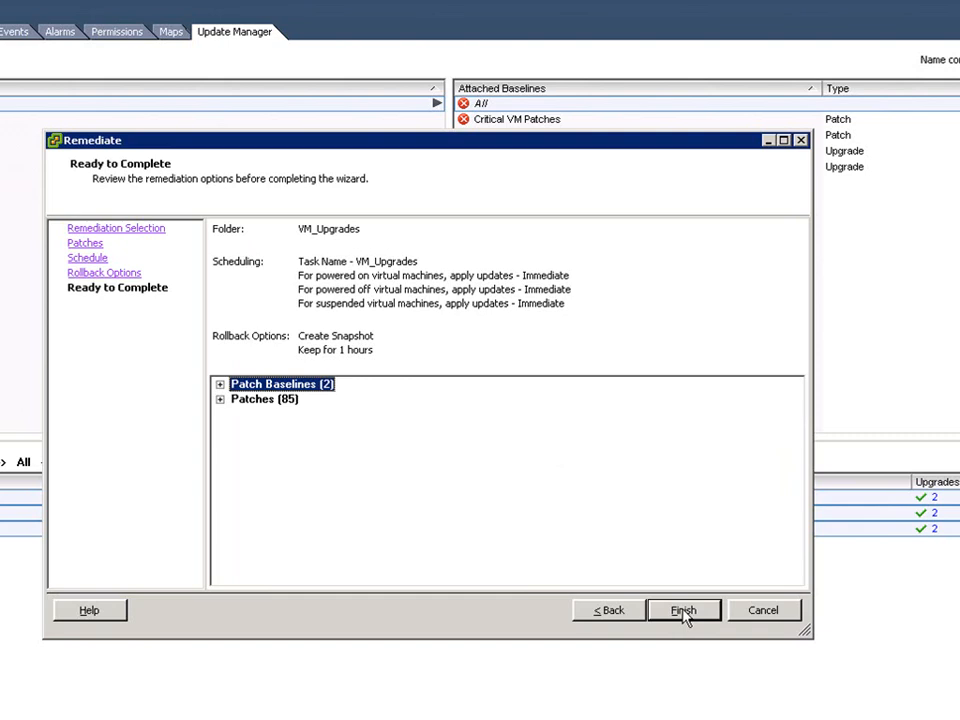
{"action": "left_click", "coordinate": [684, 612]}
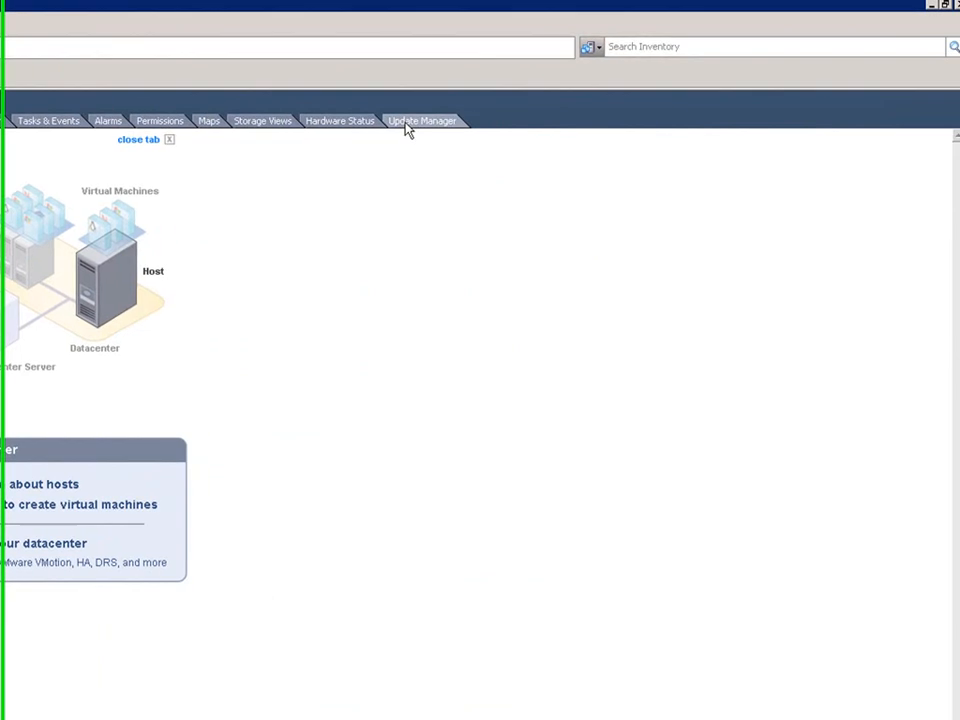
View esx02's Update Manager tab showing Compliant against both host baselines, 325 patches
{"action": "left_click", "coordinate": [862, 117]}
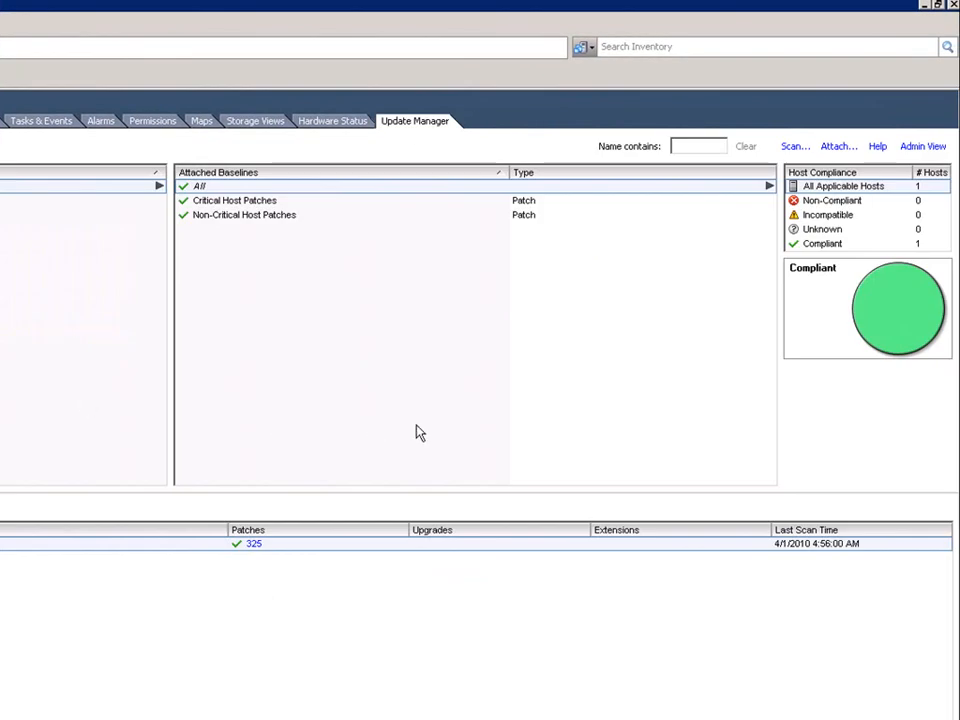
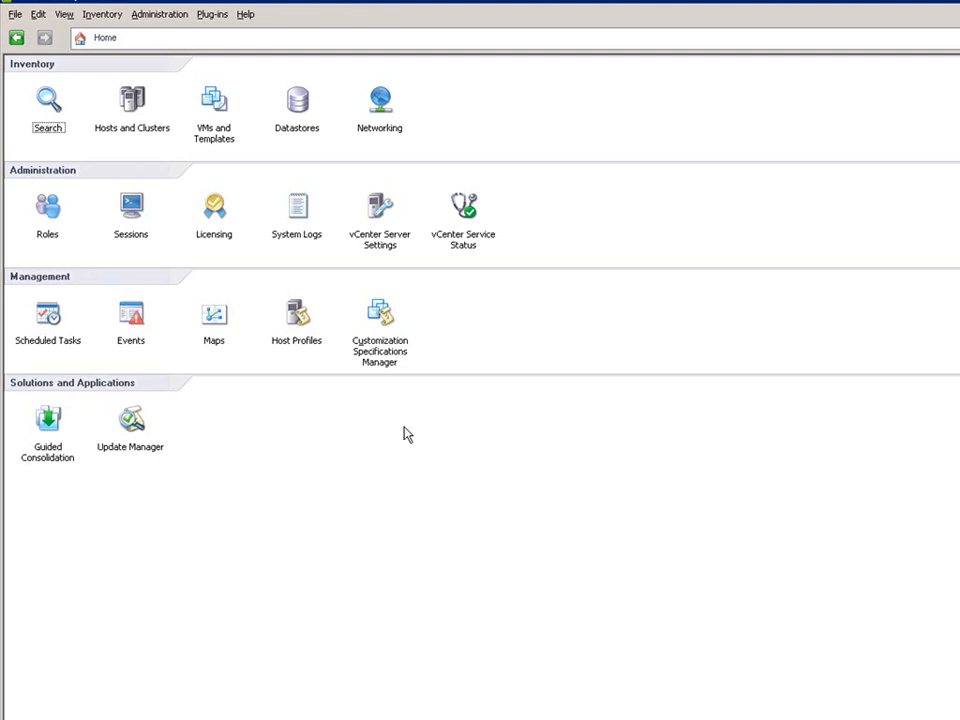
In Hosts and Clusters, start Create Profile from Host on esx01
{"action": "left_click", "coordinate": [133, 128]}
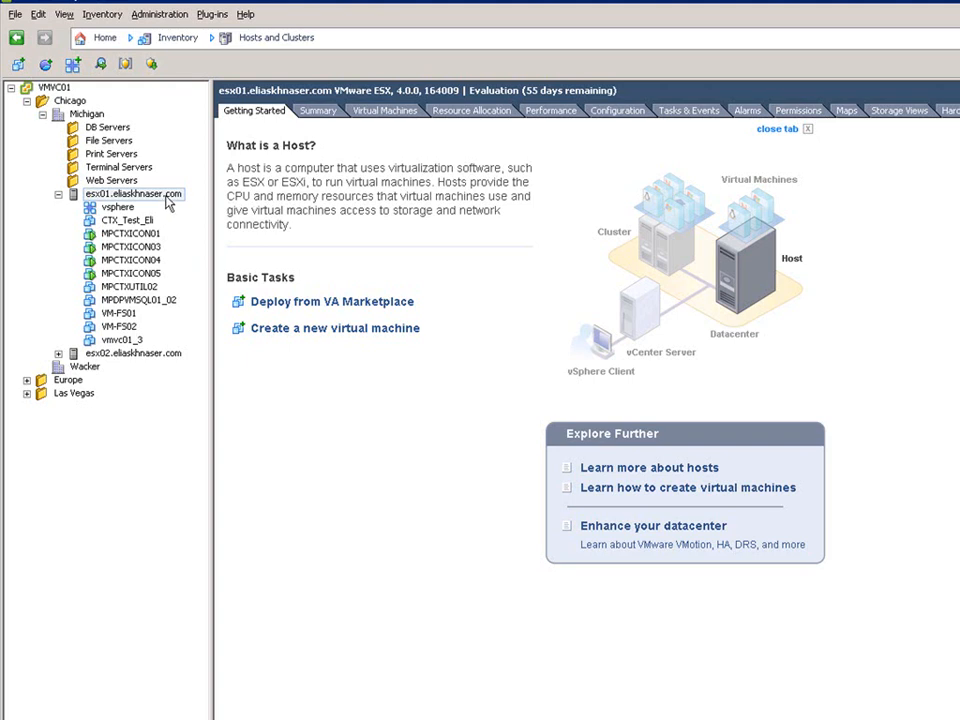
{"action": "right_click", "coordinate": [167, 196]}
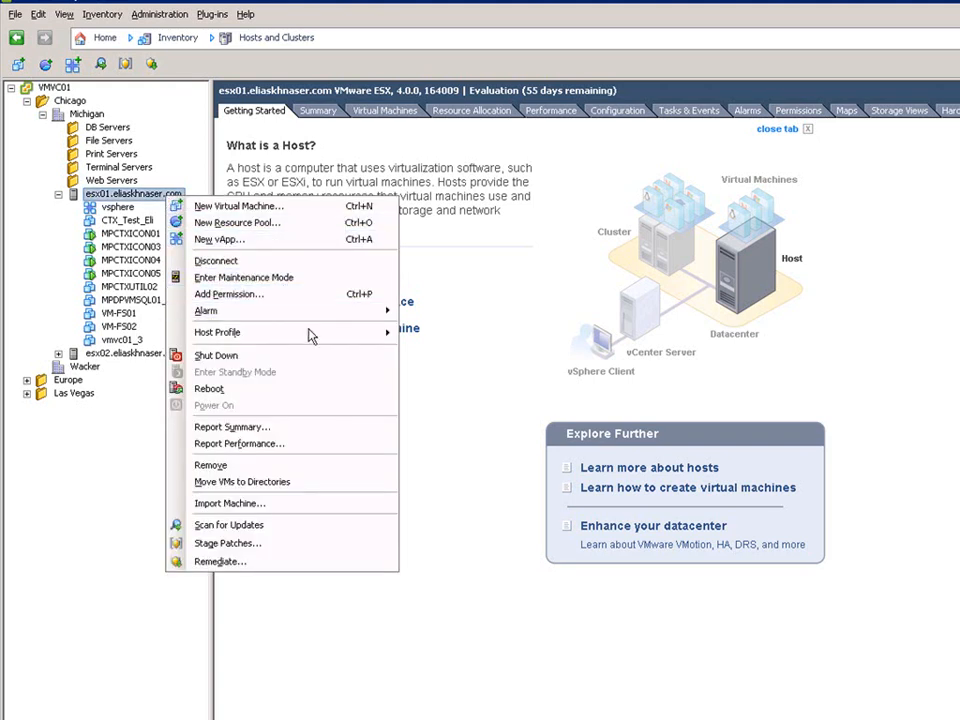
{"action": "mouse_move", "coordinate": [313, 336]}
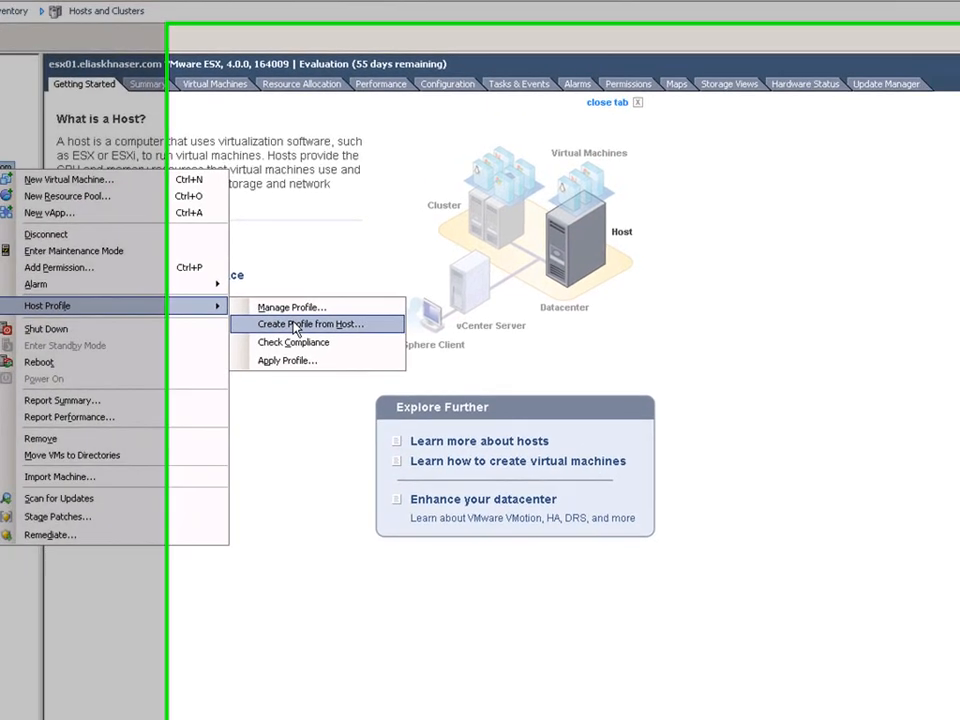
{"action": "left_click", "coordinate": [466, 351]}
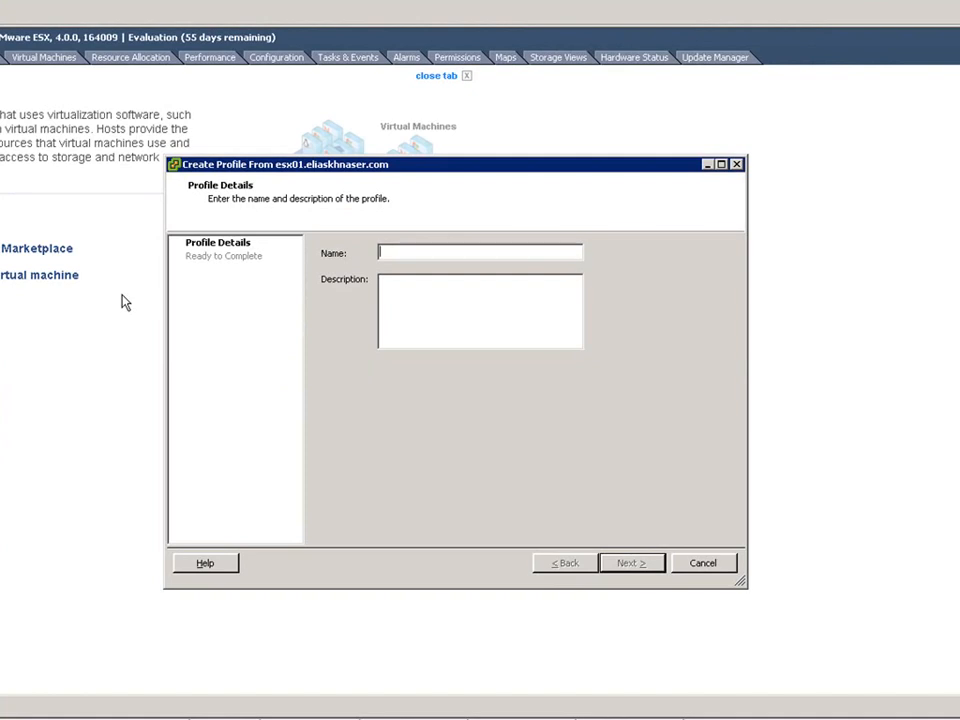
Name the new profile 'Gold Host Profile' and finish the wizard
{"action": "type", "text": "Gold Image"}
{"action": "key", "text": "BackSpace"}
{"action": "key", "text": "BackSpace"}
{"action": "key", "text": "BackSpace"}
{"action": "key", "text": "BackSpace"}
{"action": "key", "text": "BackSpace"}
{"action": "key", "text": "BackSpace"}
{"action": "type", "text": "Host Profile"}
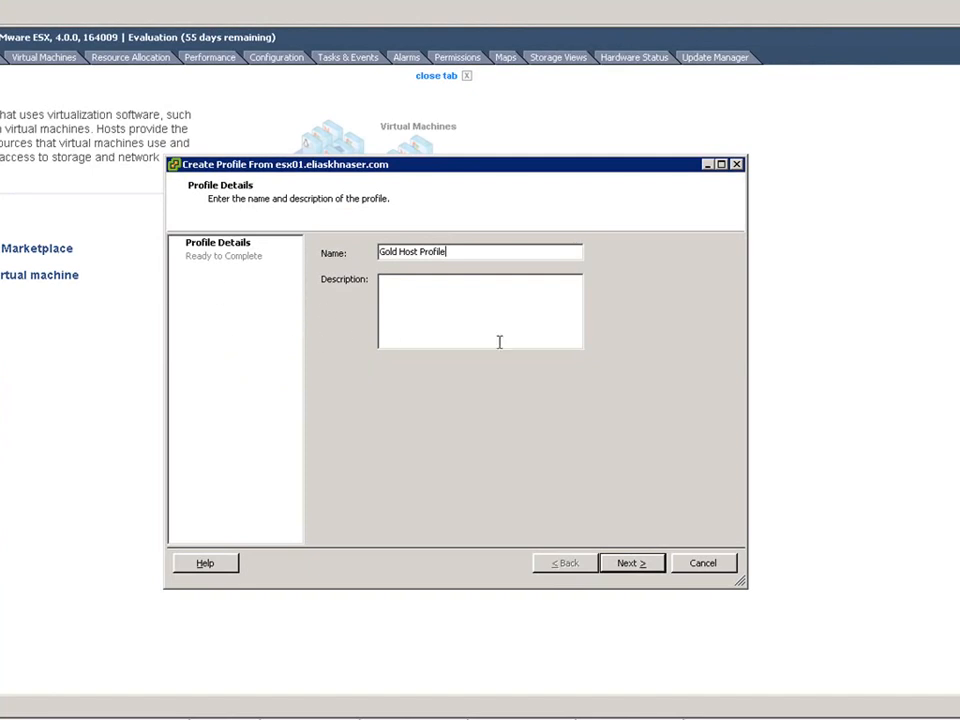
{"action": "left_click", "coordinate": [631, 564]}
{"action": "left_click", "coordinate": [631, 564]}
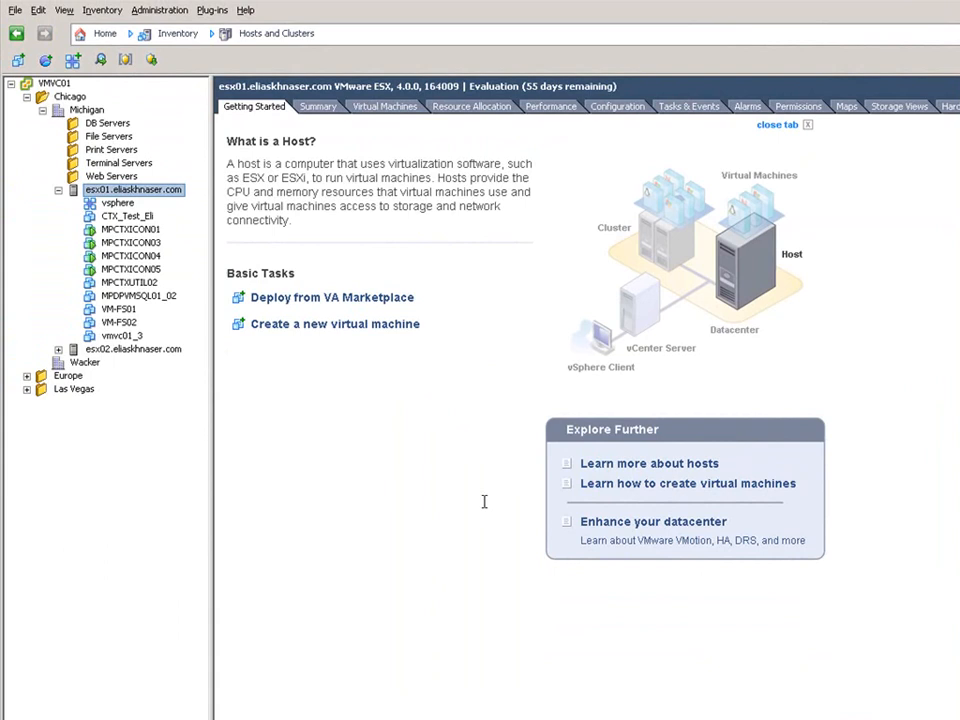
Detach the old Host Gold Profile from esx02
{"action": "right_click", "coordinate": [150, 352]}
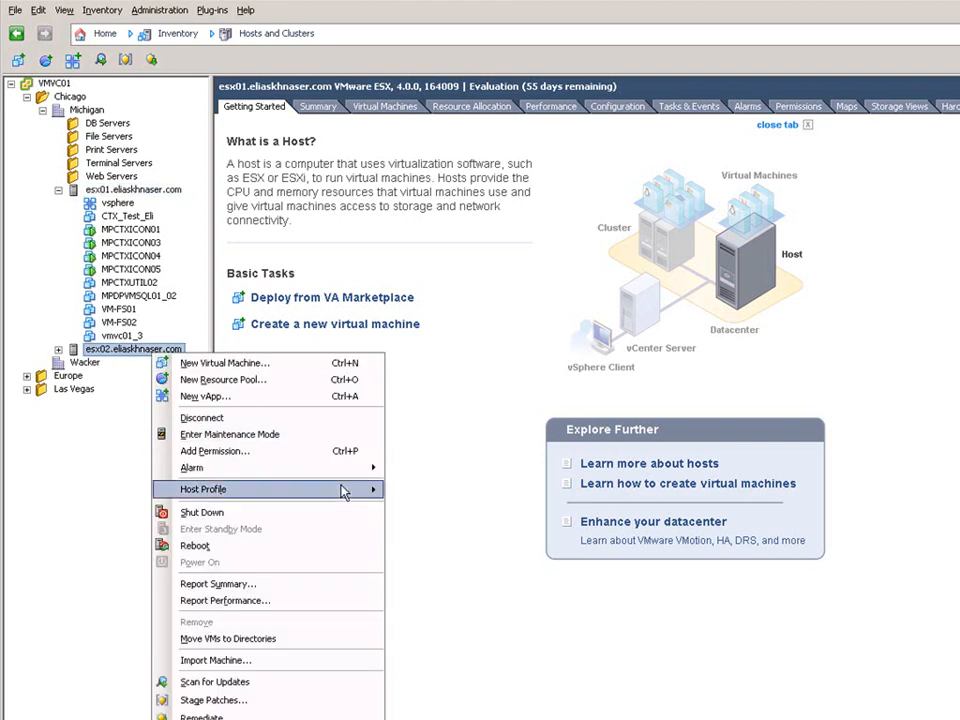
{"action": "mouse_move", "coordinate": [343, 490]}
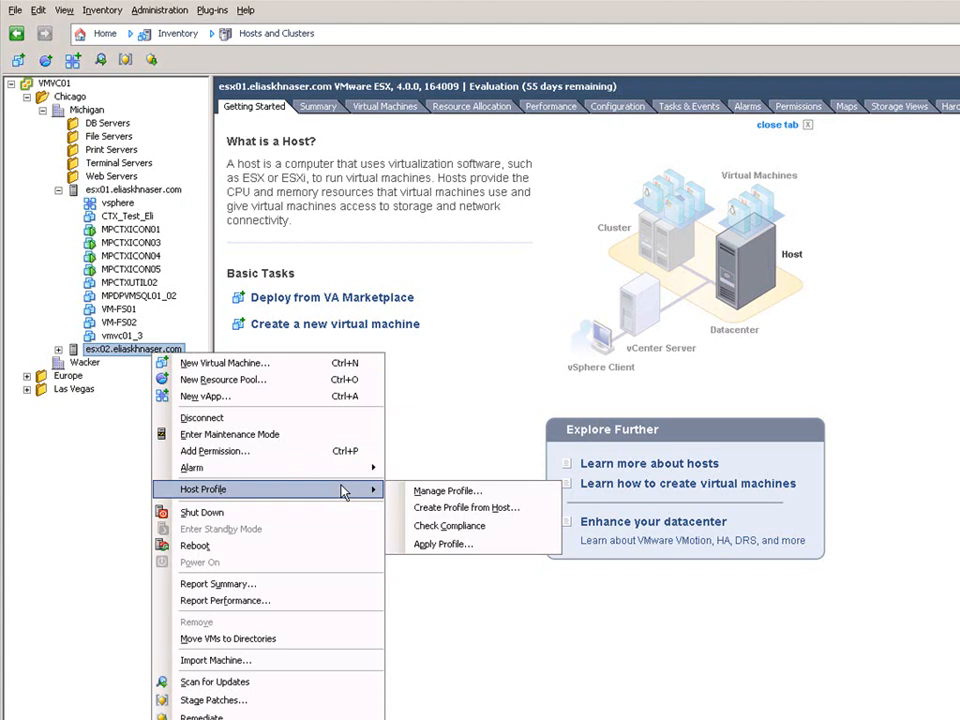
{"action": "left_click", "coordinate": [472, 492]}
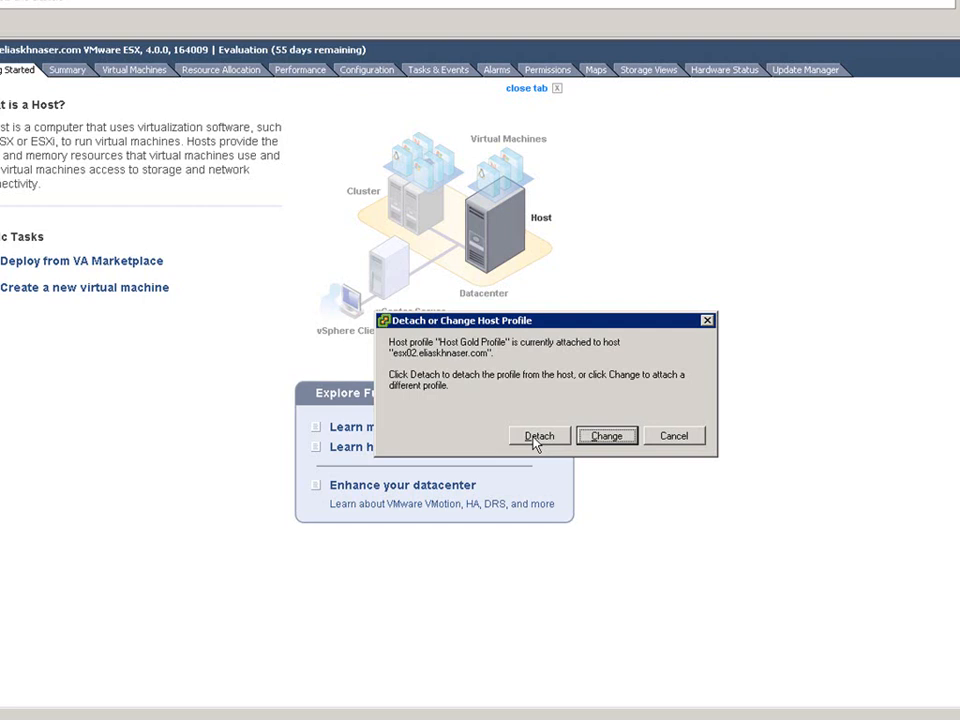
{"action": "left_click", "coordinate": [536, 437]}
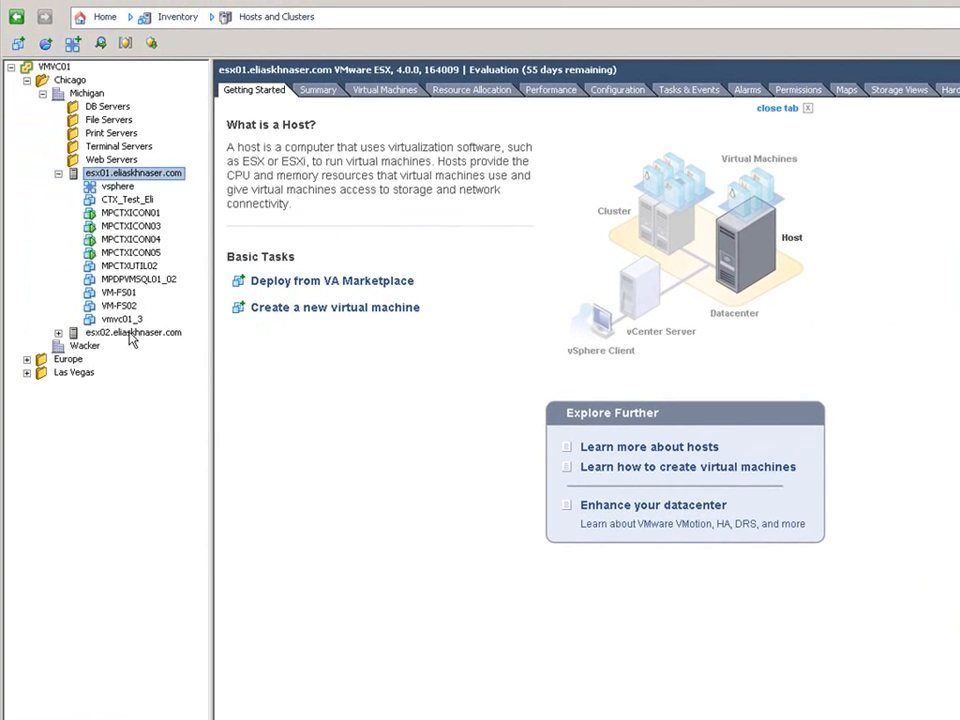
Attach Gold Host Profile to esx02
{"action": "right_click", "coordinate": [92, 332]}
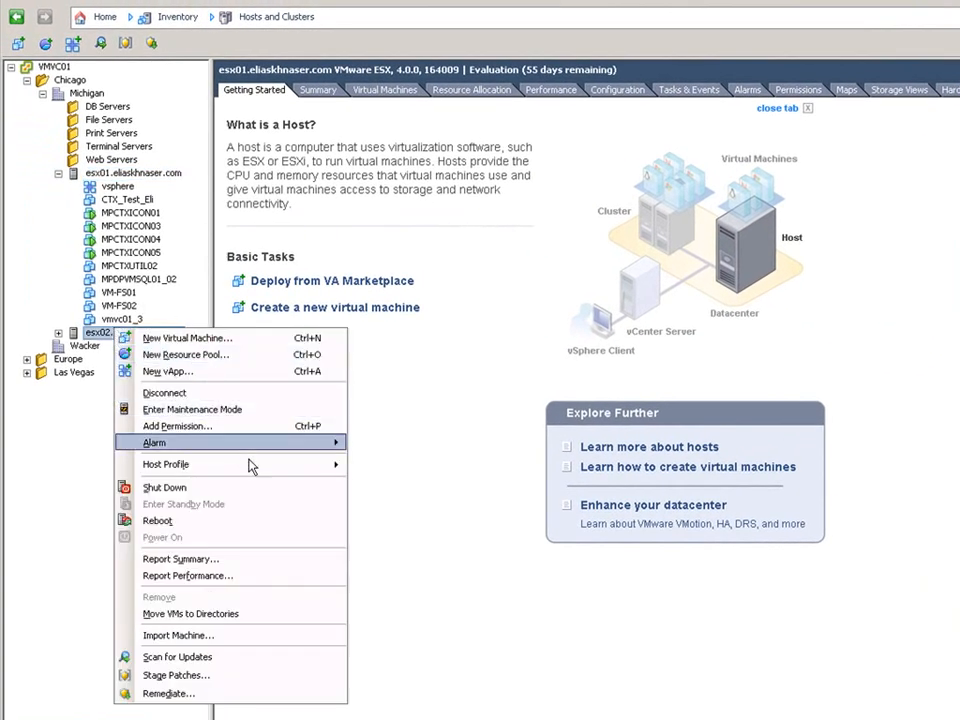
{"action": "mouse_move", "coordinate": [336, 466]}
{"action": "left_click", "coordinate": [408, 467]}
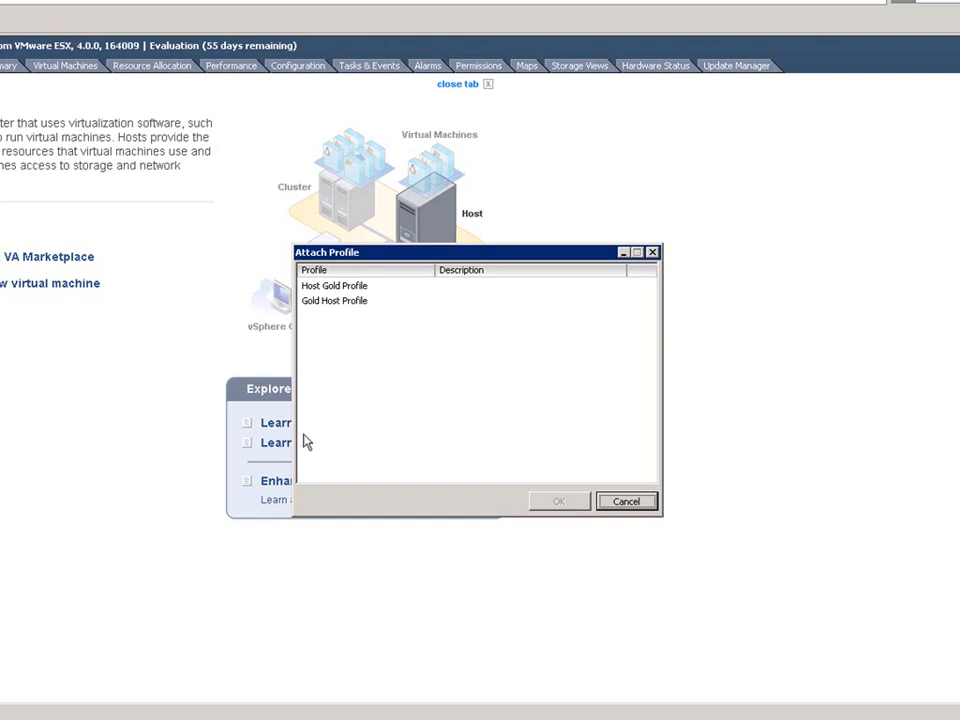
{"action": "left_click", "coordinate": [357, 302]}
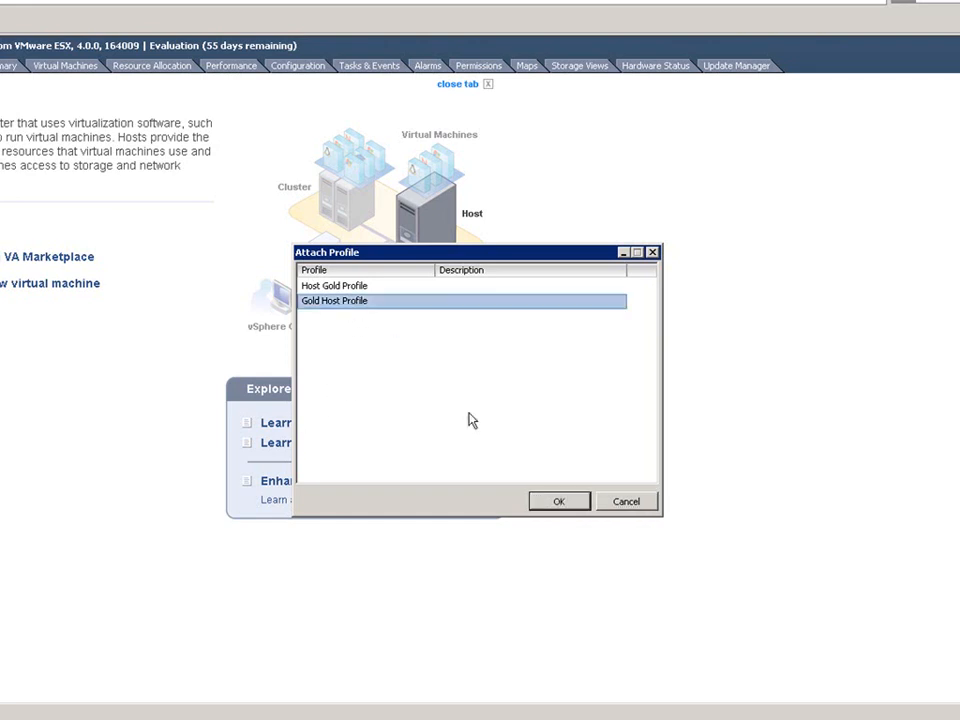
{"action": "left_click", "coordinate": [561, 502]}
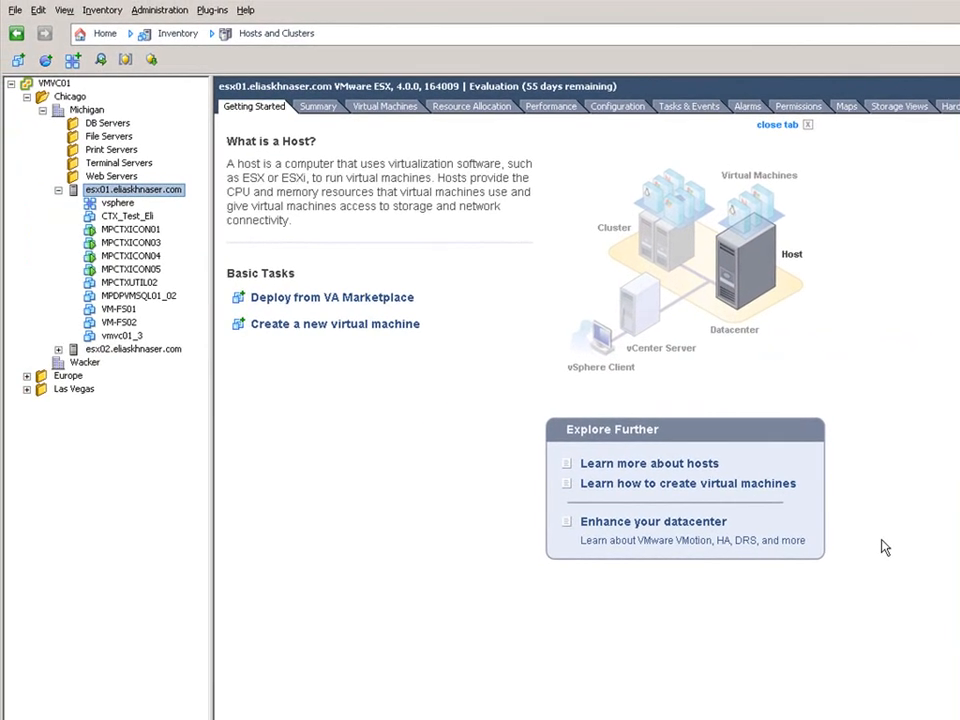
Try applying the profile to esx02 and dismiss the maintenance-mode error
{"action": "right_click", "coordinate": [164, 353]}
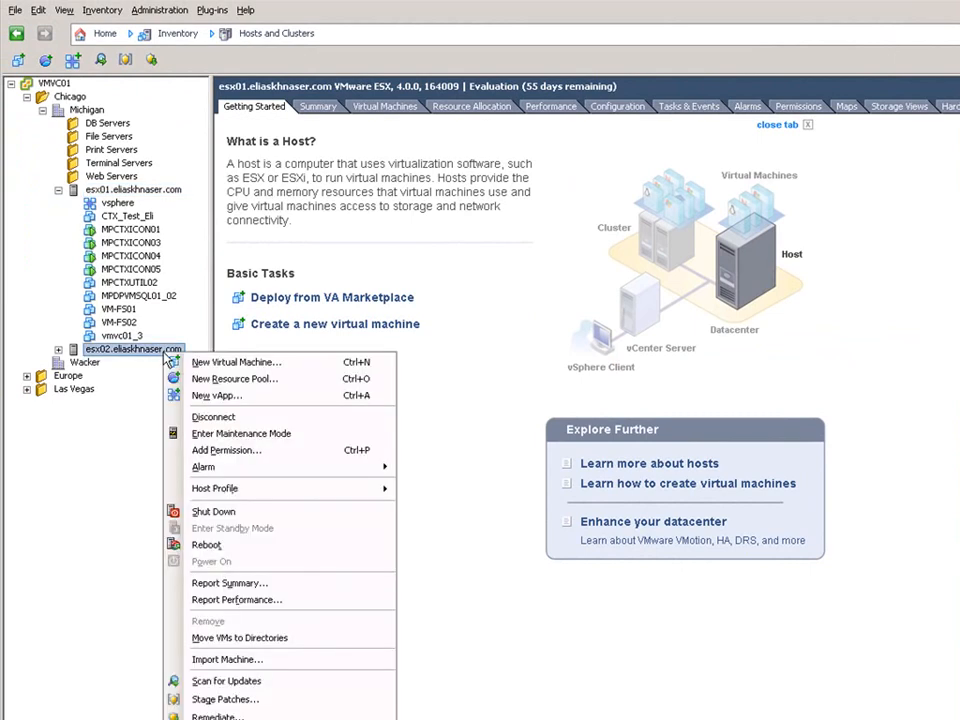
{"action": "mouse_move", "coordinate": [354, 490]}
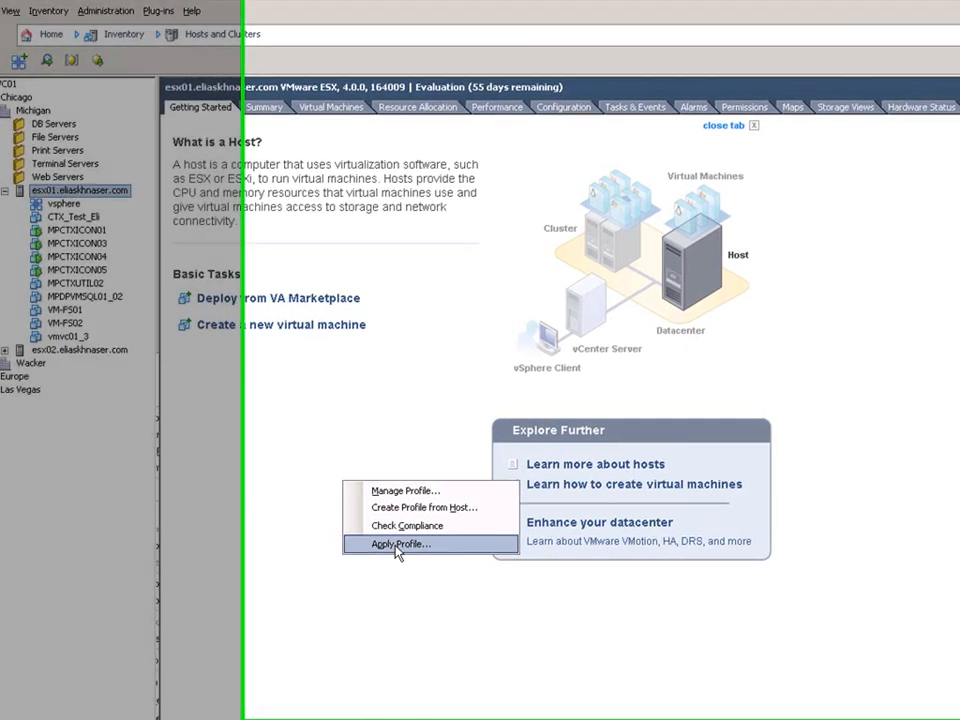
{"action": "left_click", "coordinate": [450, 545]}
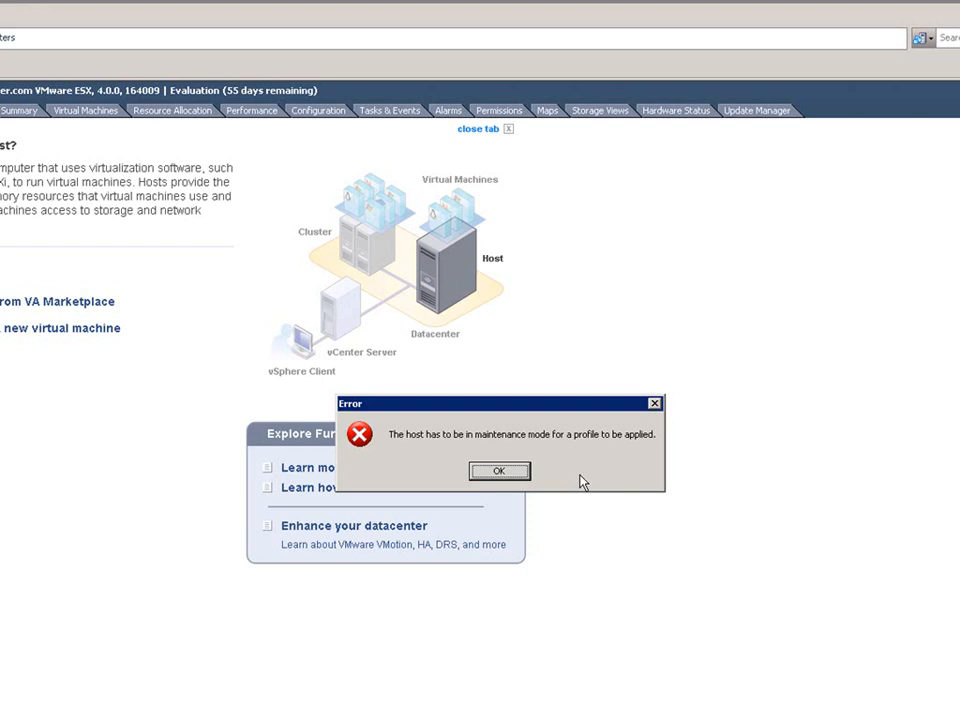
{"action": "left_click", "coordinate": [495, 472]}
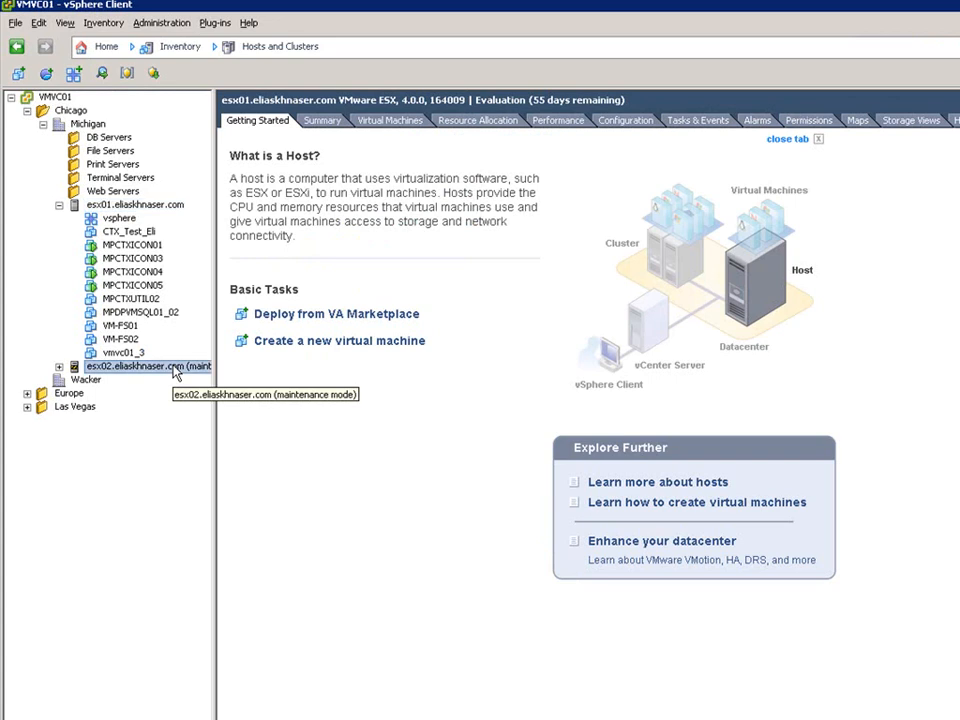
Apply Gold Host Profile to esx02, accepting its vSwitch, port group and firewall changes
{"action": "right_click", "coordinate": [176, 372]}
{"action": "mouse_move", "coordinate": [323, 510]}
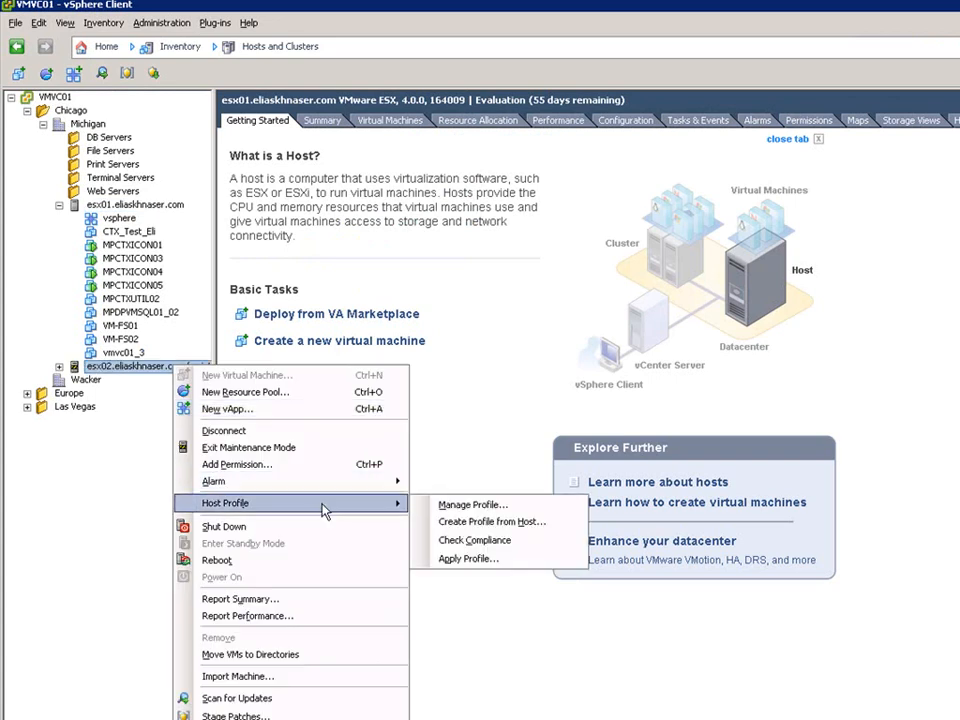
{"action": "left_click", "coordinate": [465, 558]}
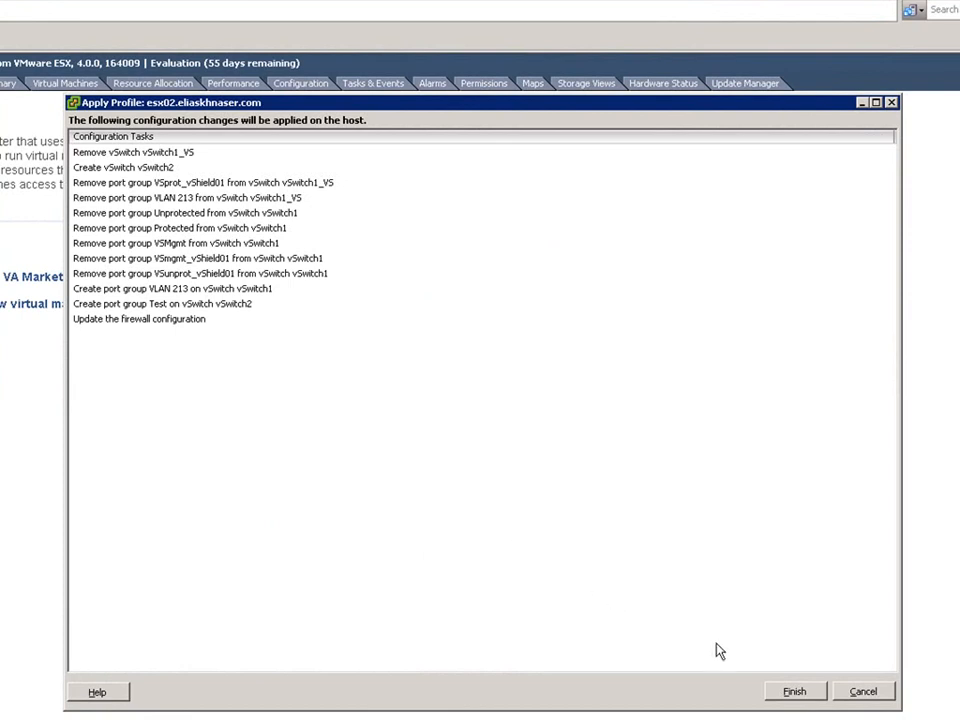
{"action": "left_click", "coordinate": [793, 692]}
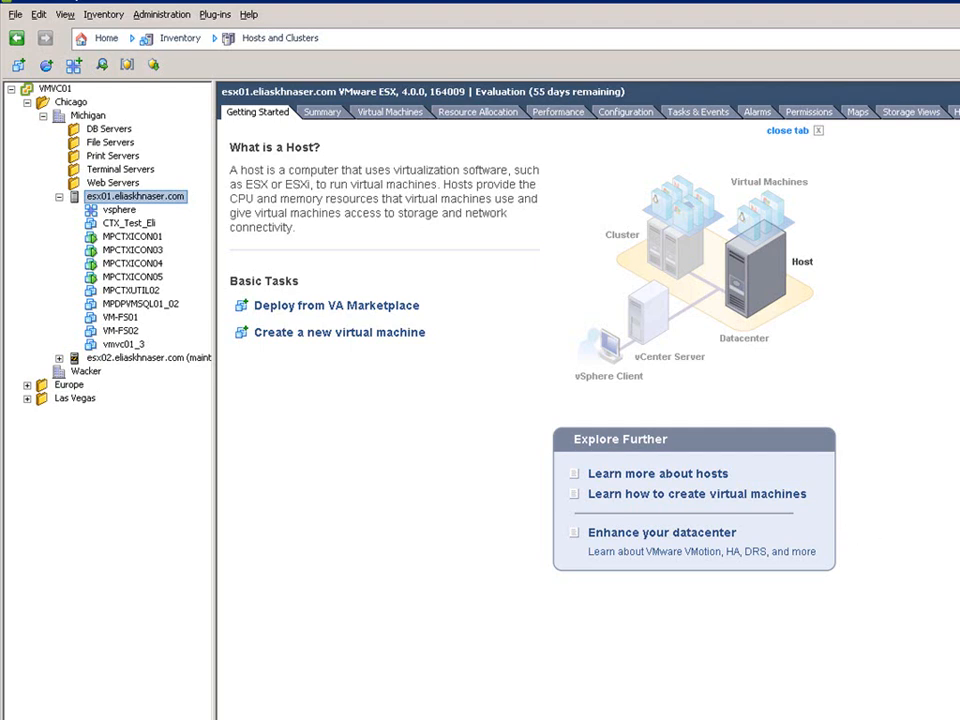
{"action": "left_click", "coordinate": [942, 628]}
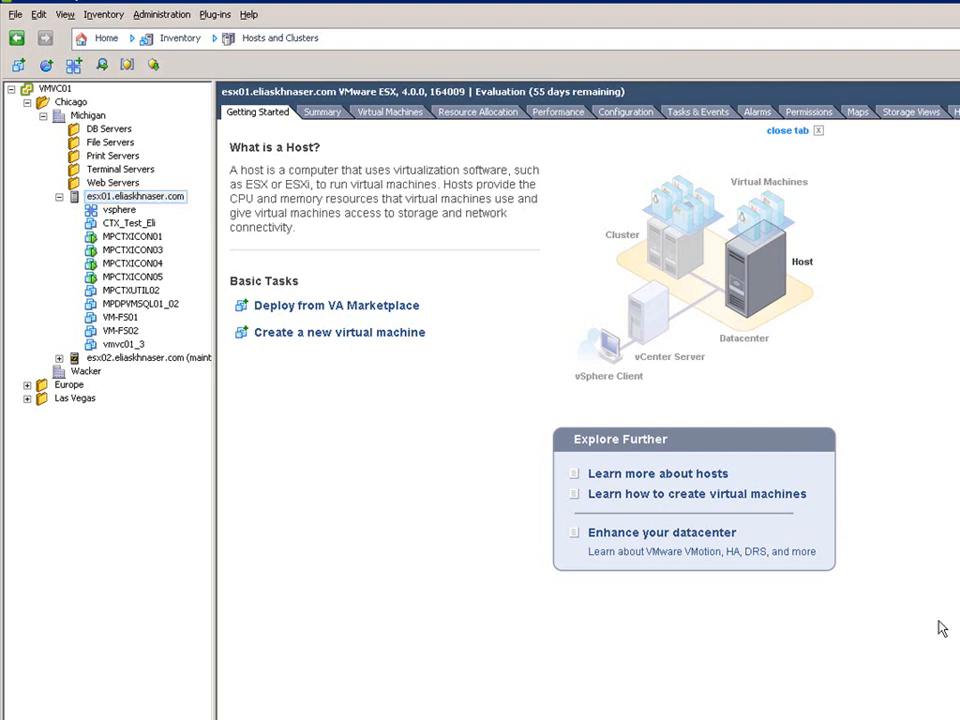